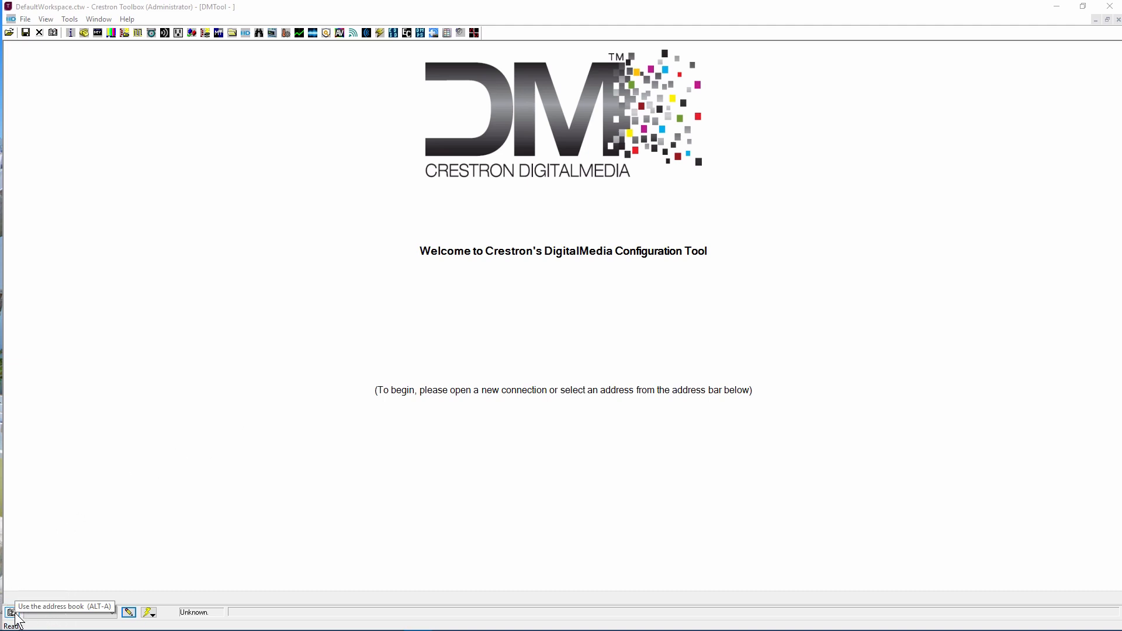
# Connect to the DigitalMedia switcher over TCP using the entered address and Auto Detect
pyautogui.click(130, 613)
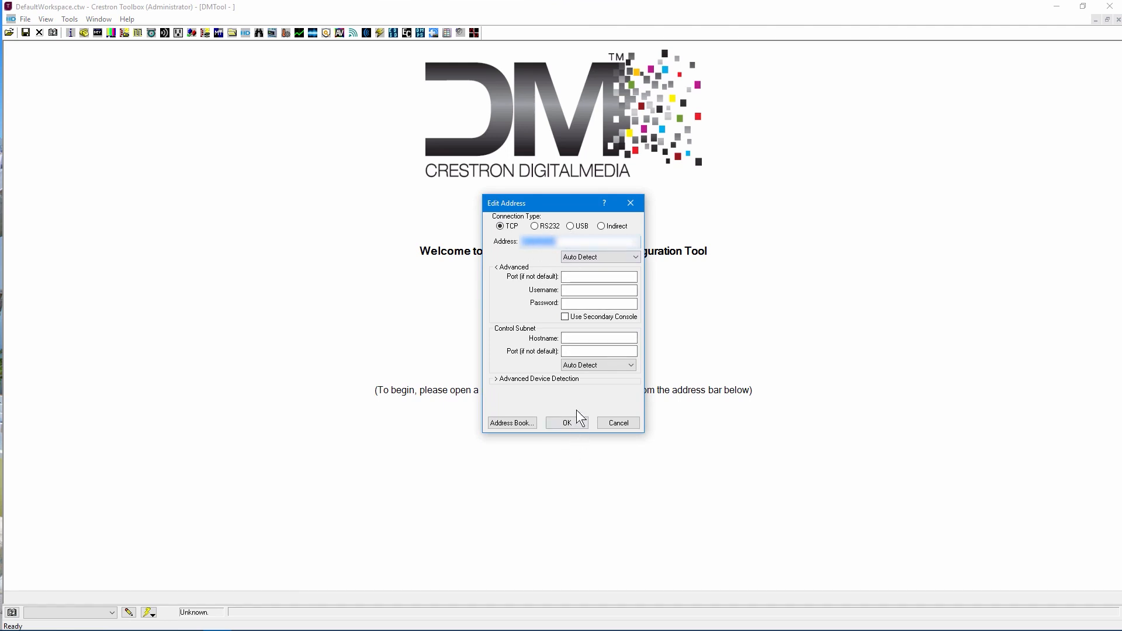
pyautogui.click(570, 423)
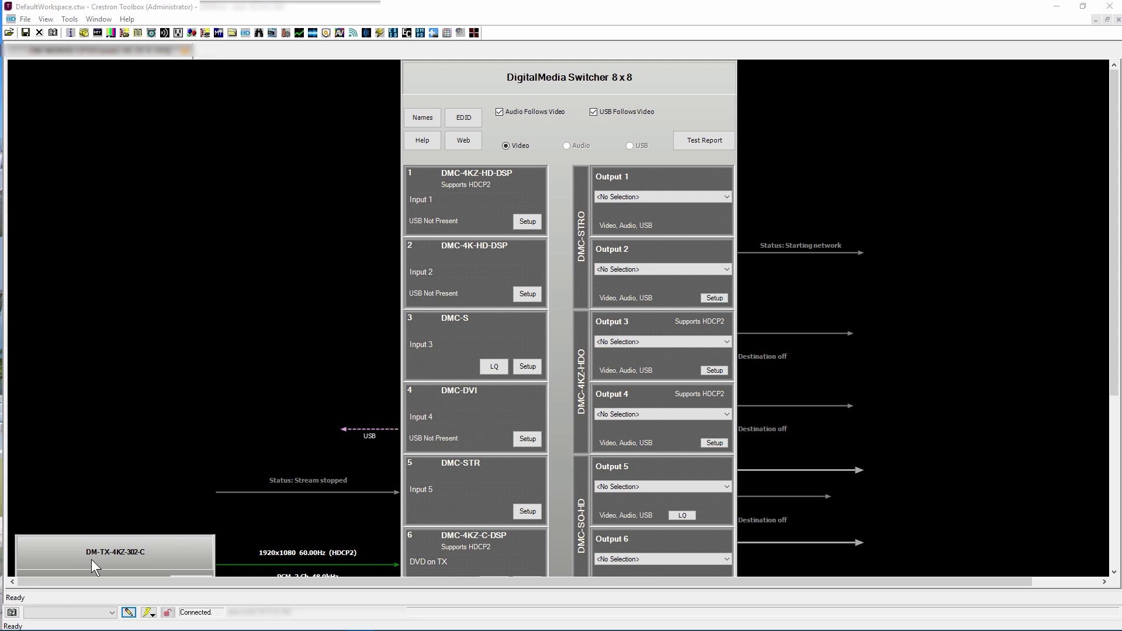
# Open the DM-TX-4KZ-302-C transmitter connected to switcher input 6
pyautogui.scroll(-3, 121, 520)
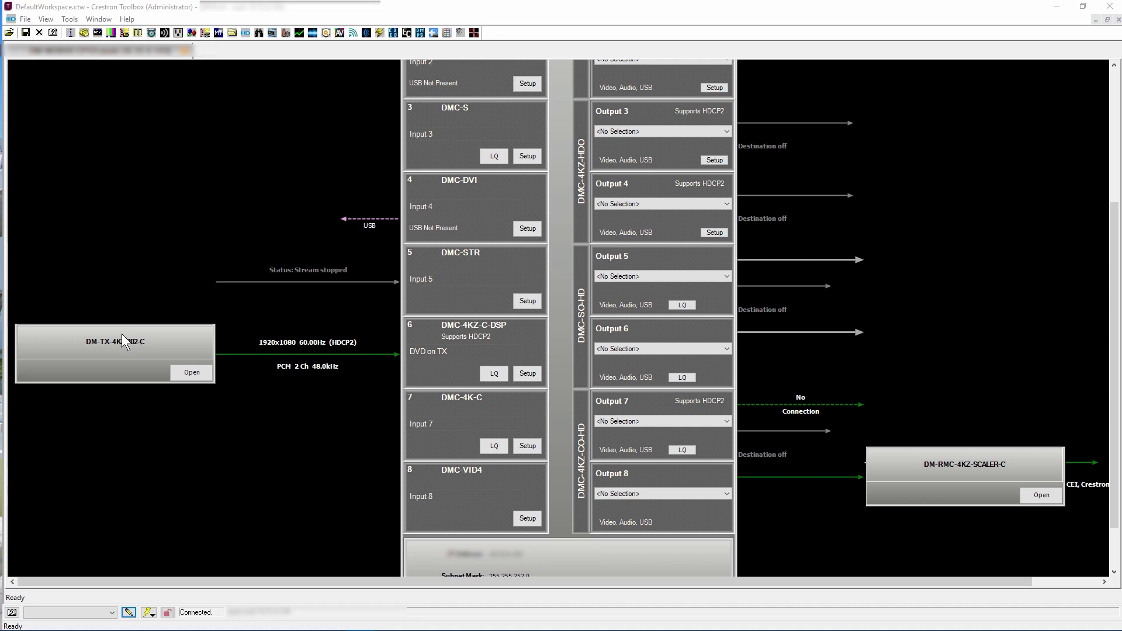
pyautogui.moveTo(261, 360)
pyautogui.click(198, 378)
pyautogui.click(535, 306)
pyautogui.click(179, 373)
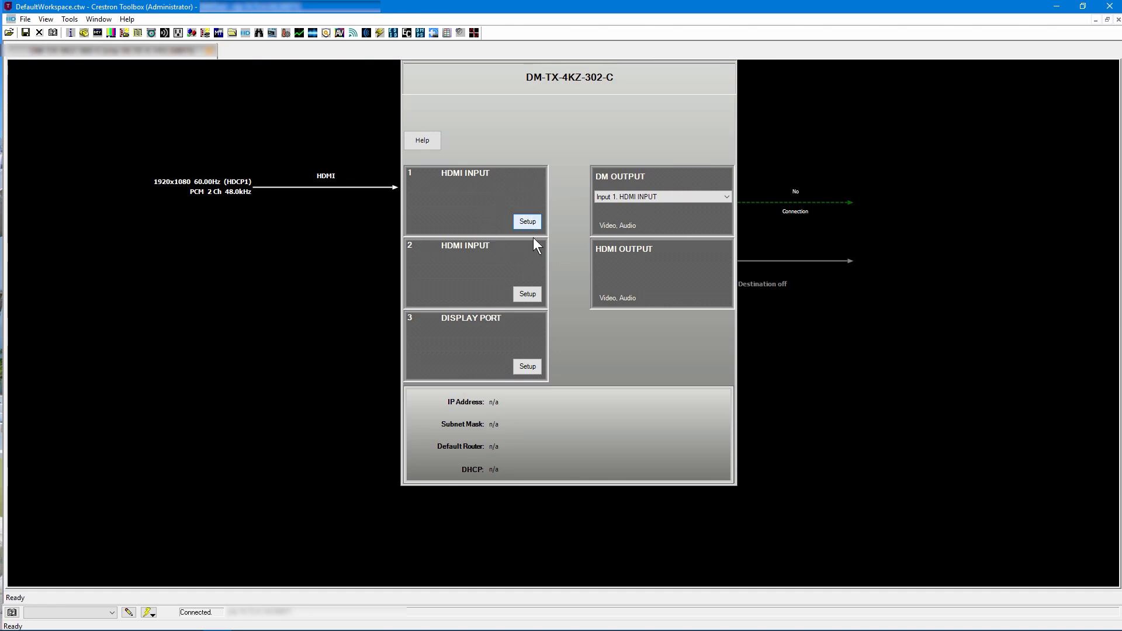
# Review the transmitter's inputs and the source choices for its DM output, keeping Input 1 HDMI INPUT
pyautogui.click(525, 294)
pyautogui.click(526, 366)
pyautogui.click(685, 202)
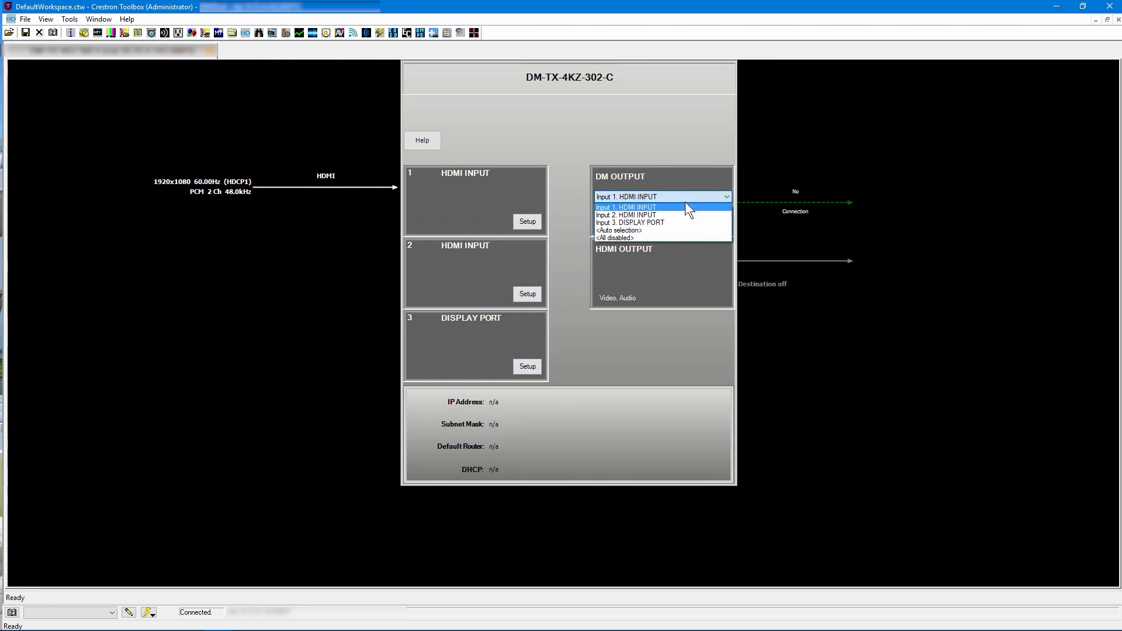
pyautogui.click(685, 236)
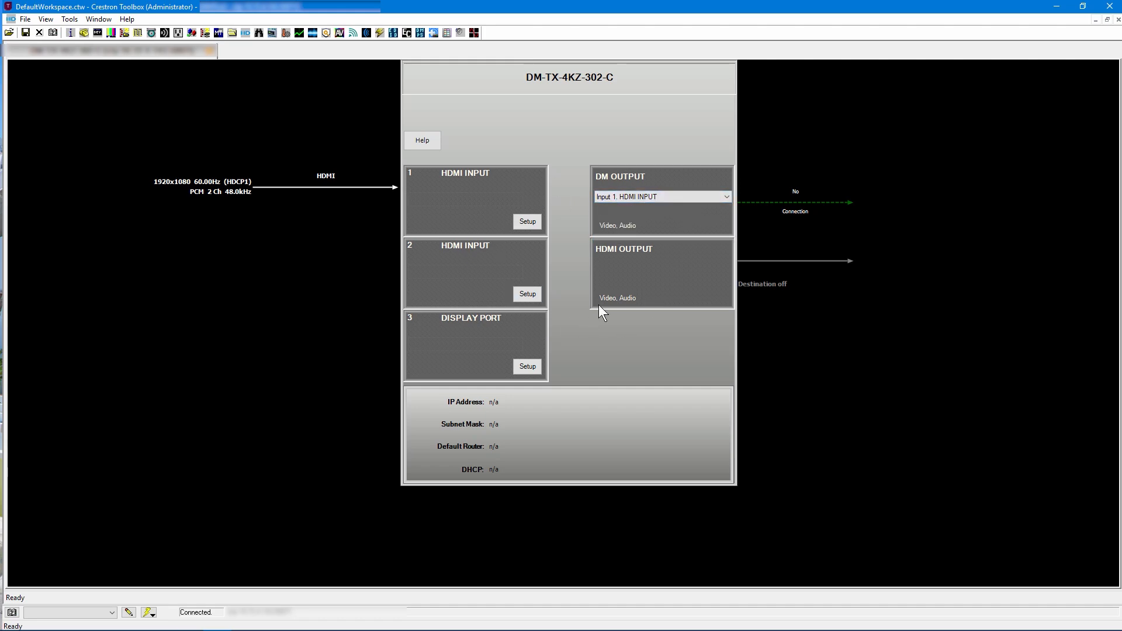
# Review the HDCP support and EDID configuration options for the transmitter's HDMI input 1, and close its setup
pyautogui.click(528, 222)
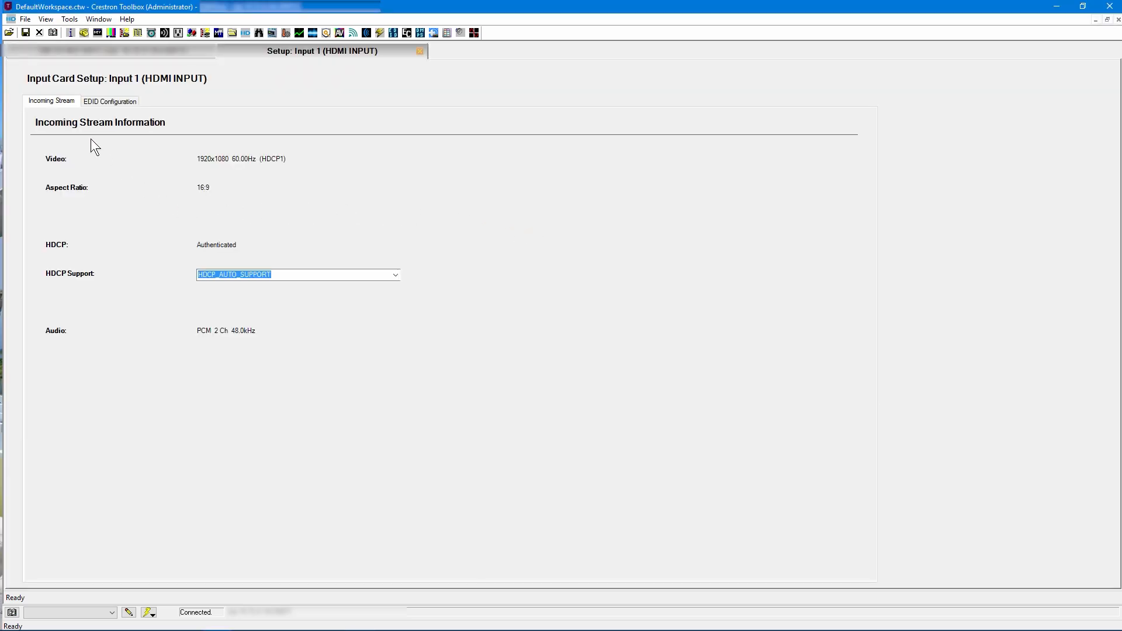
pyautogui.click(397, 275)
pyautogui.click(397, 278)
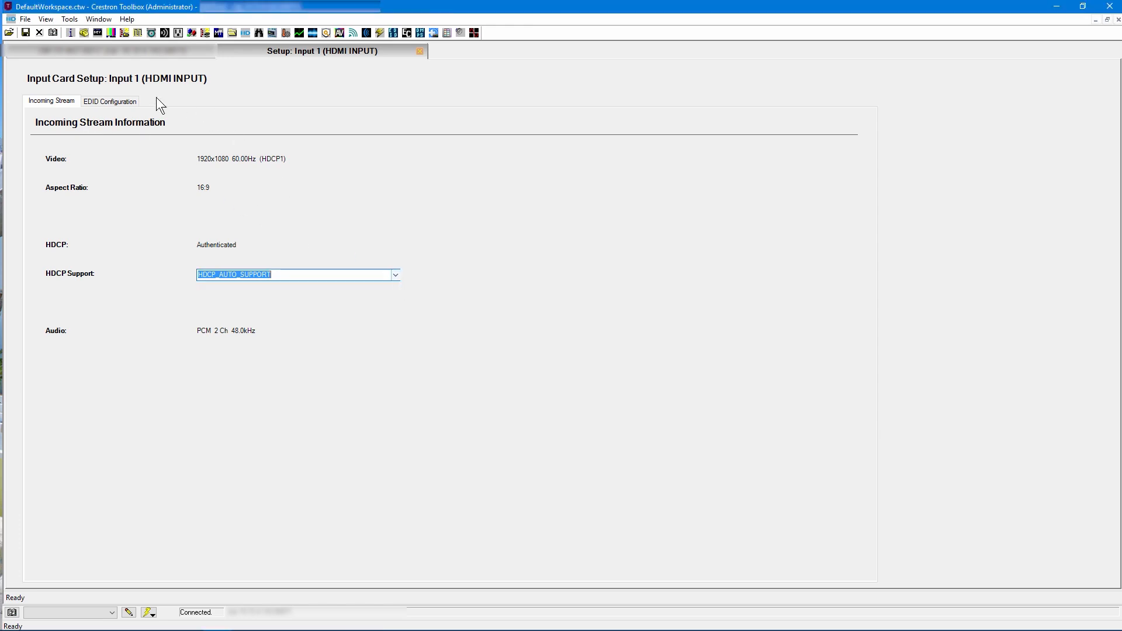
pyautogui.click(110, 101)
pyautogui.click(307, 391)
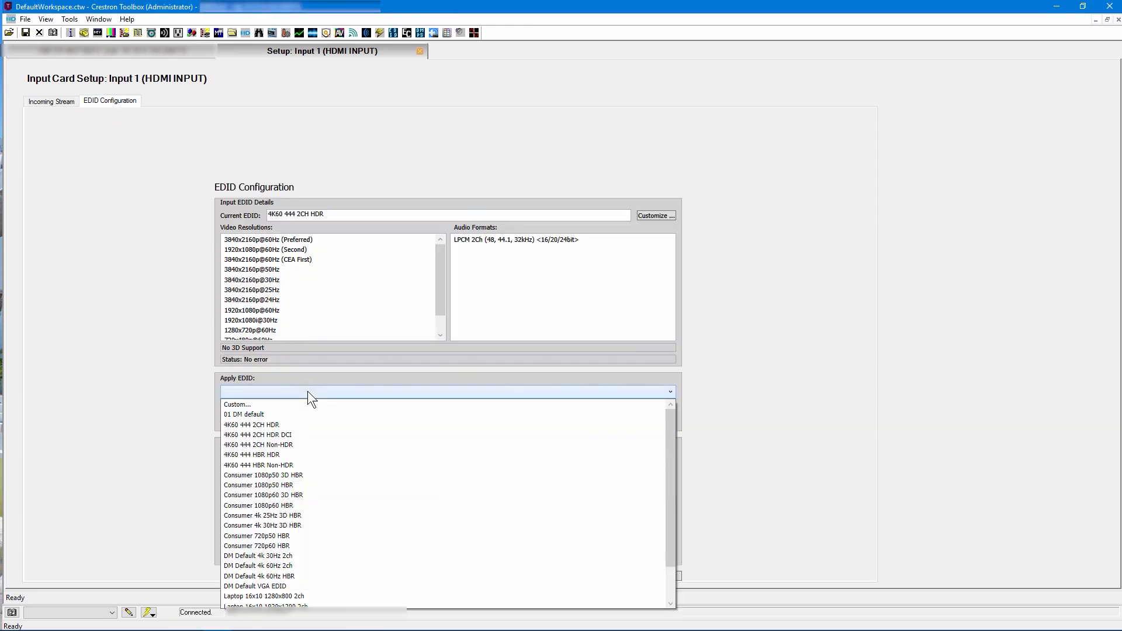
pyautogui.click(875, 283)
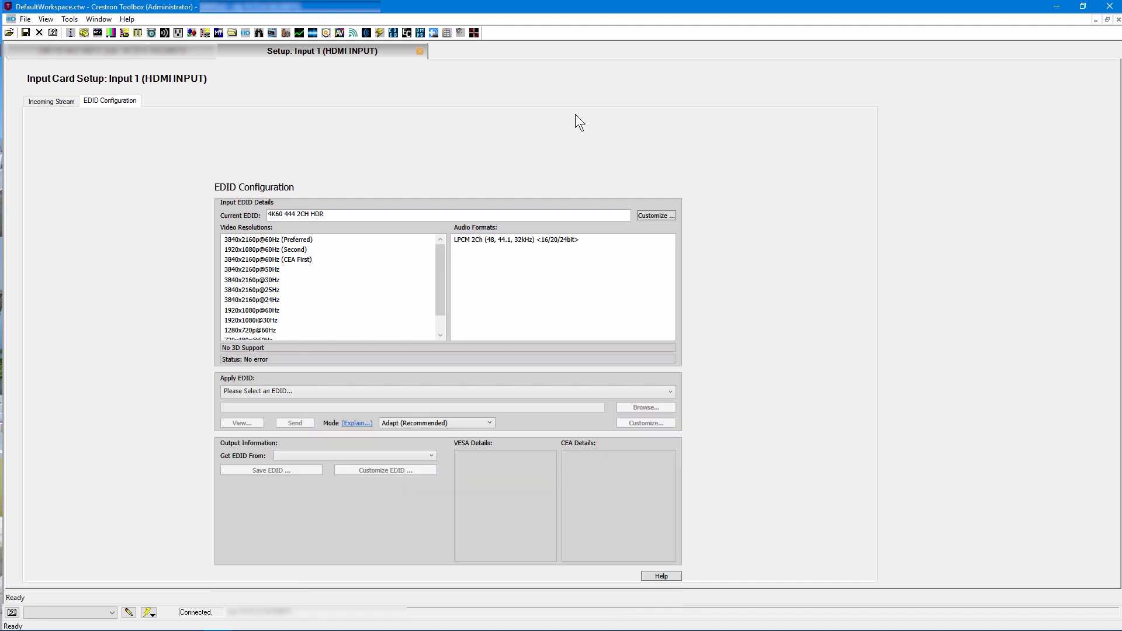
pyautogui.click(421, 51)
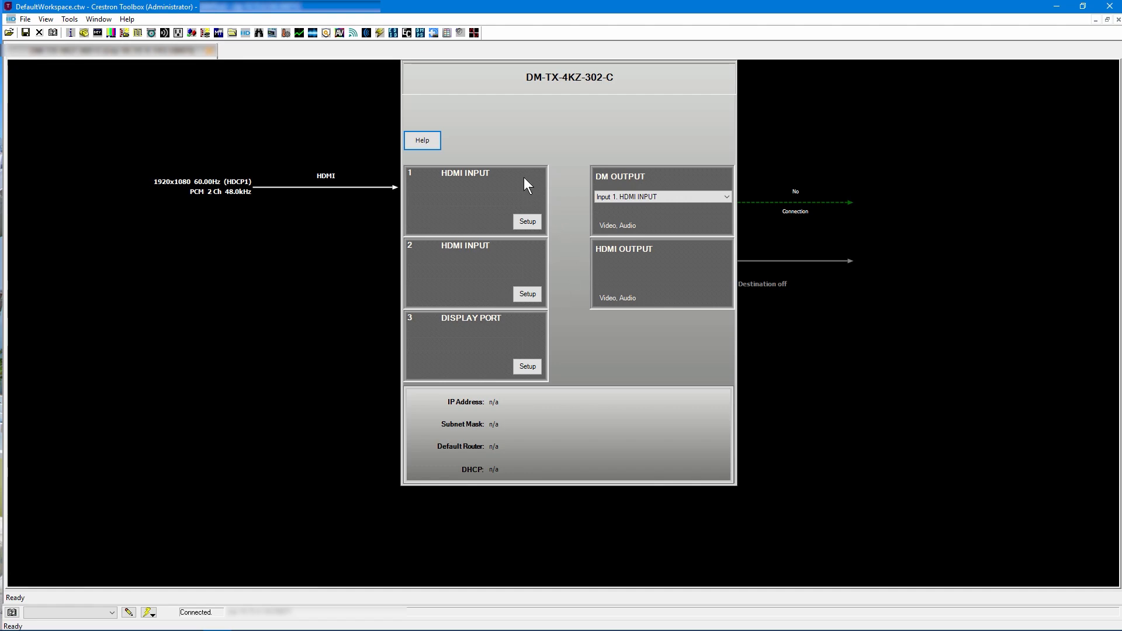
# Return to the switcher overview, route the DVD on TX source to Output 8, and check the output's signal details
pyautogui.click(209, 50)
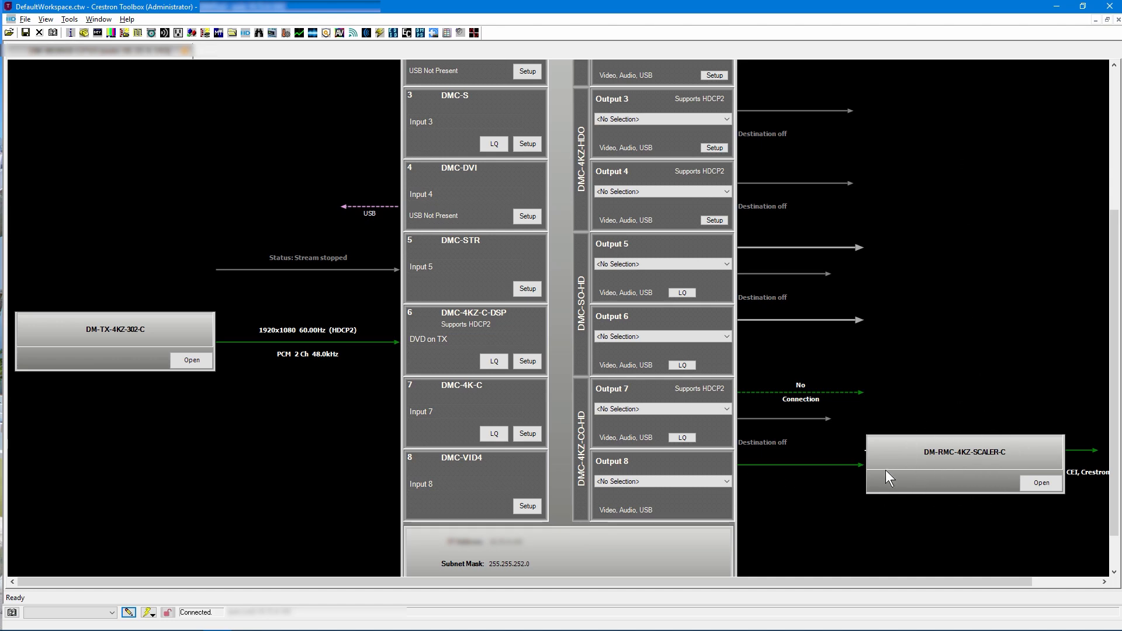
pyautogui.click(678, 481)
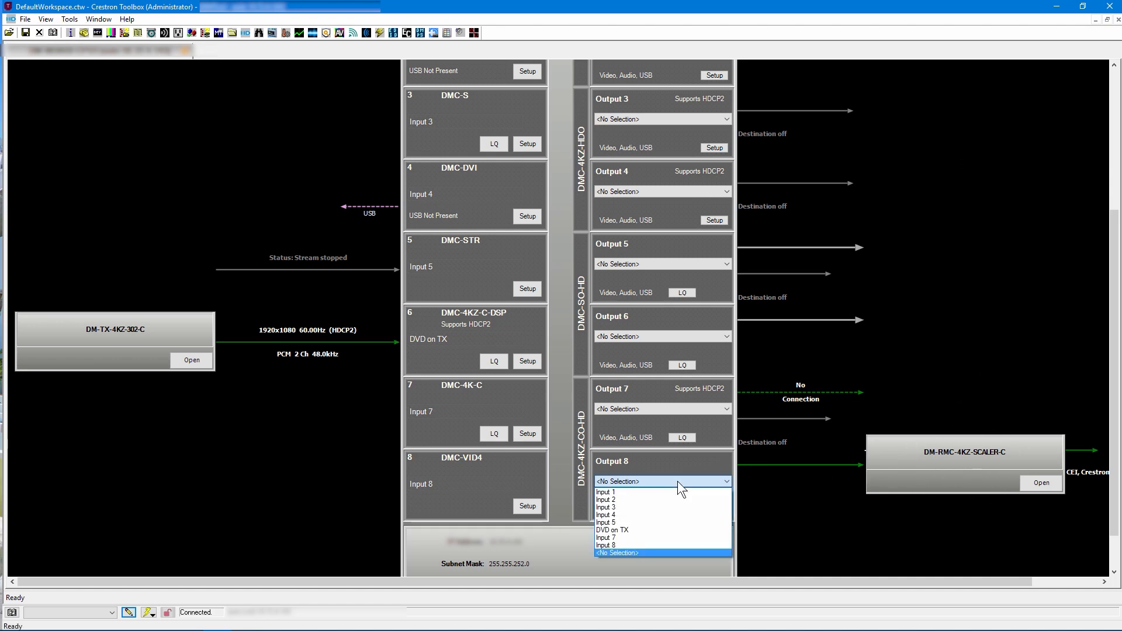
pyautogui.click(667, 534)
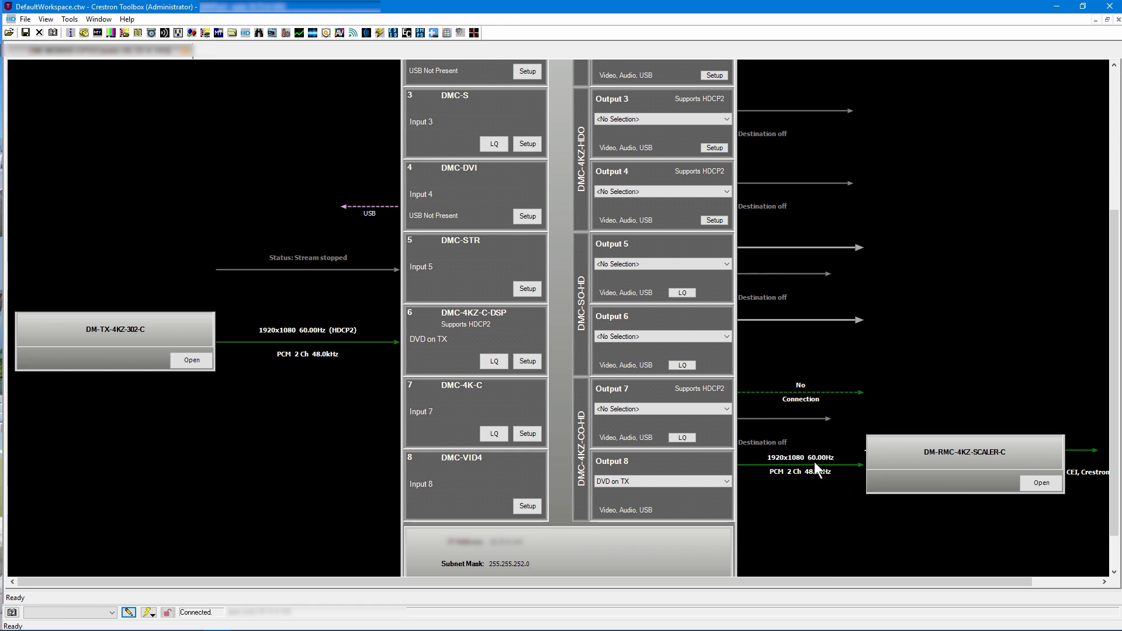
pyautogui.moveTo(813, 466)
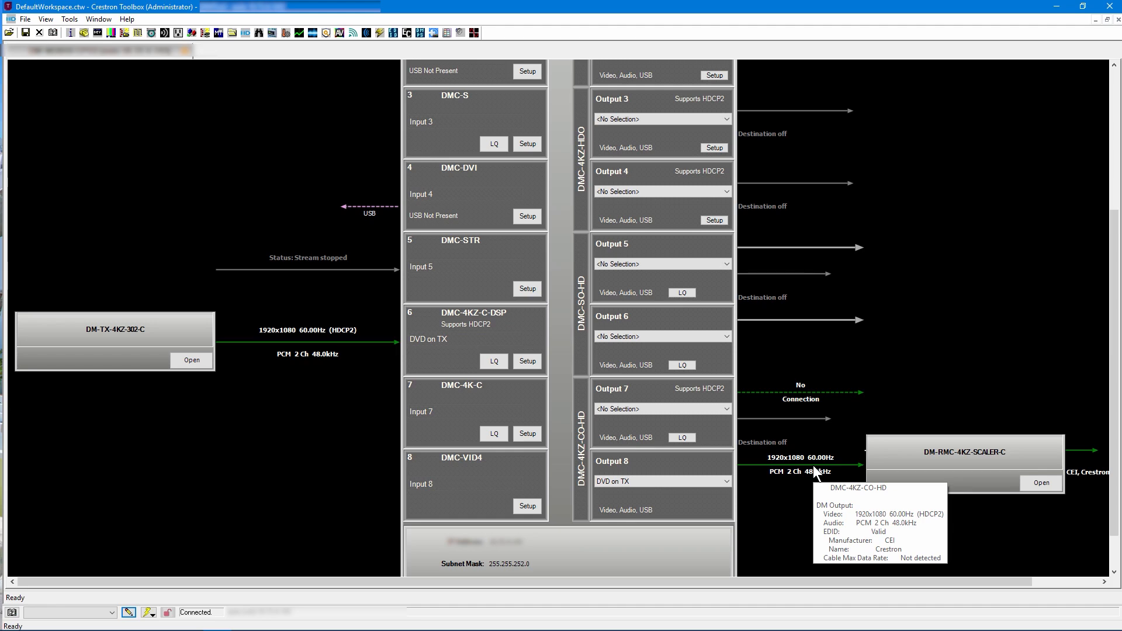
# Open the DM-RMC-4KZ-SCALER-C receiver and review the incoming stream and EDID configuration of its DM input
pyautogui.click(1043, 484)
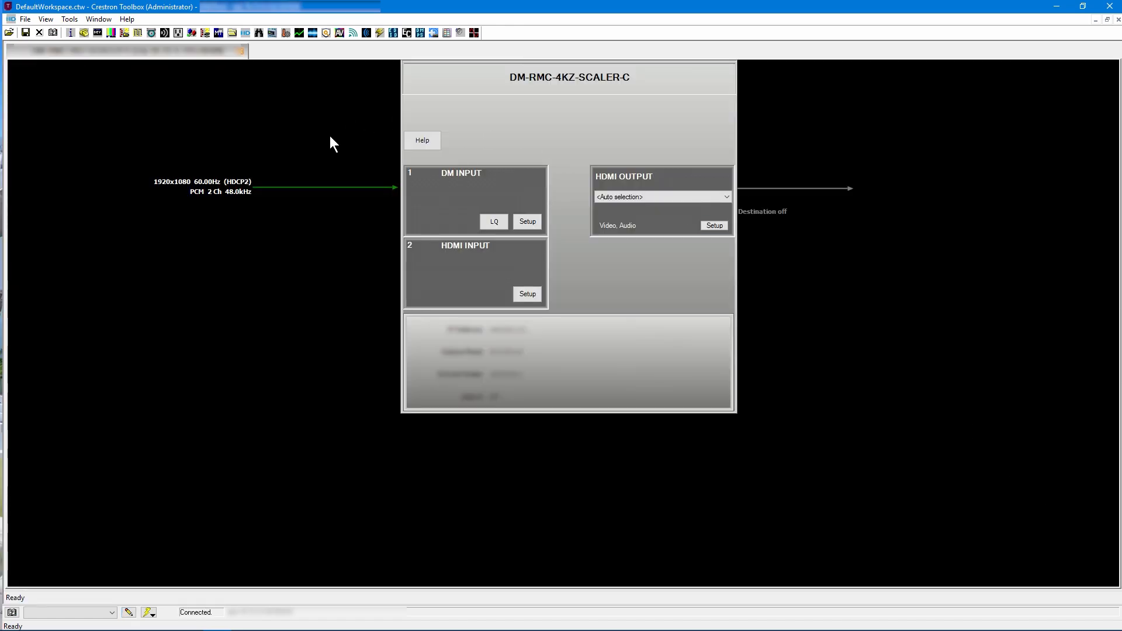
pyautogui.moveTo(293, 191)
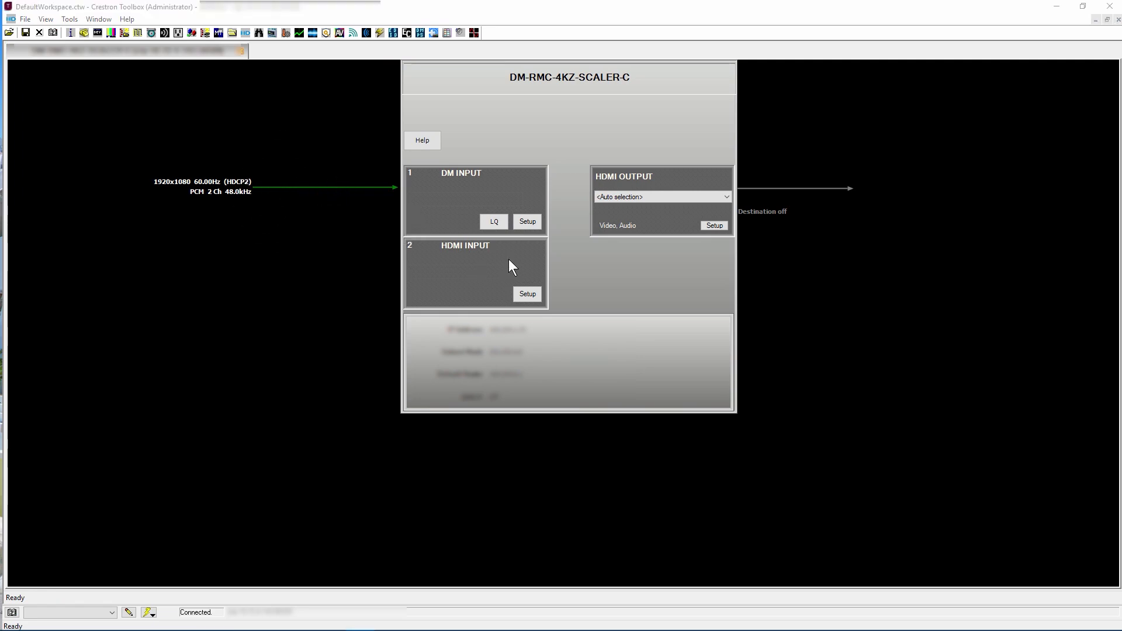
pyautogui.click(524, 295)
pyautogui.click(528, 227)
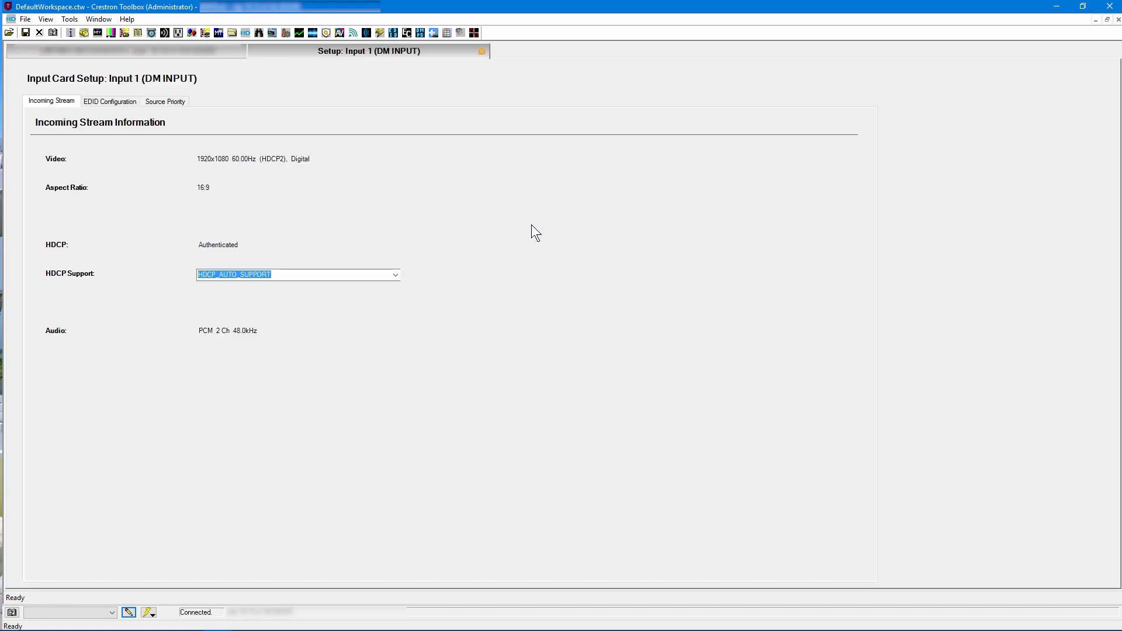
pyautogui.click(125, 104)
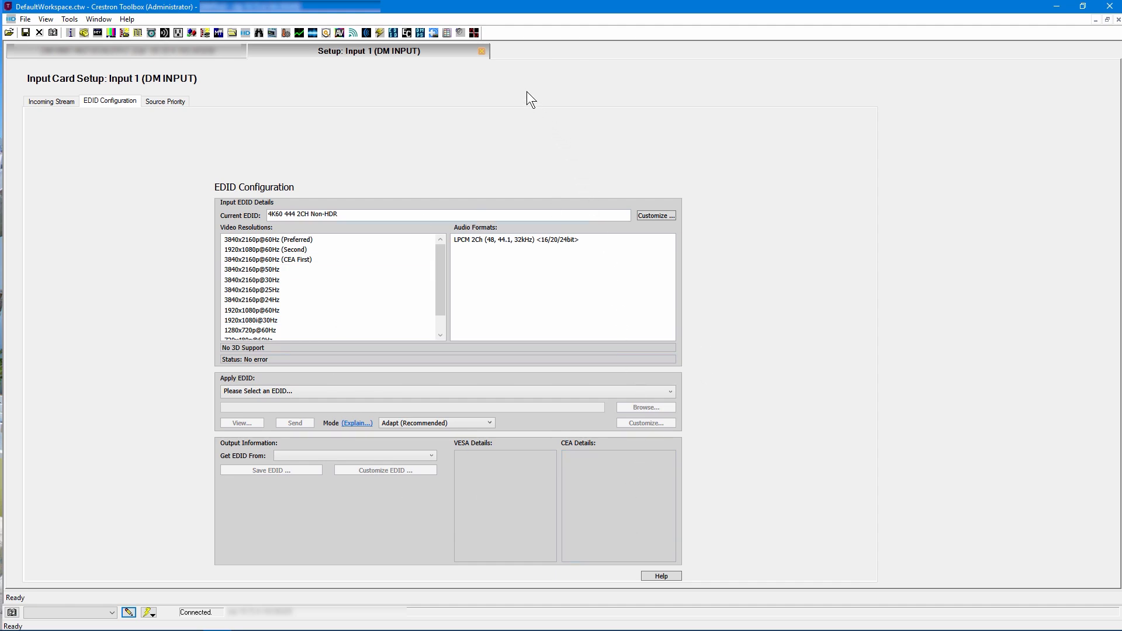
pyautogui.click(481, 52)
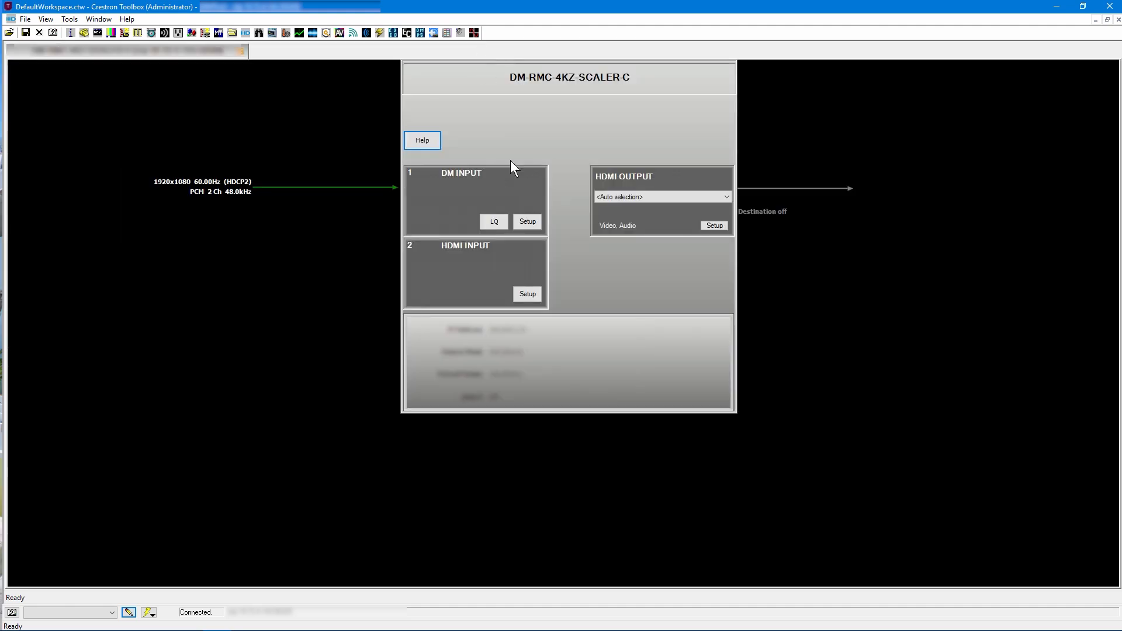
# Open the receiver's HDMI output setup and review its scaling mode, underscan and overscan options
pyautogui.click(714, 226)
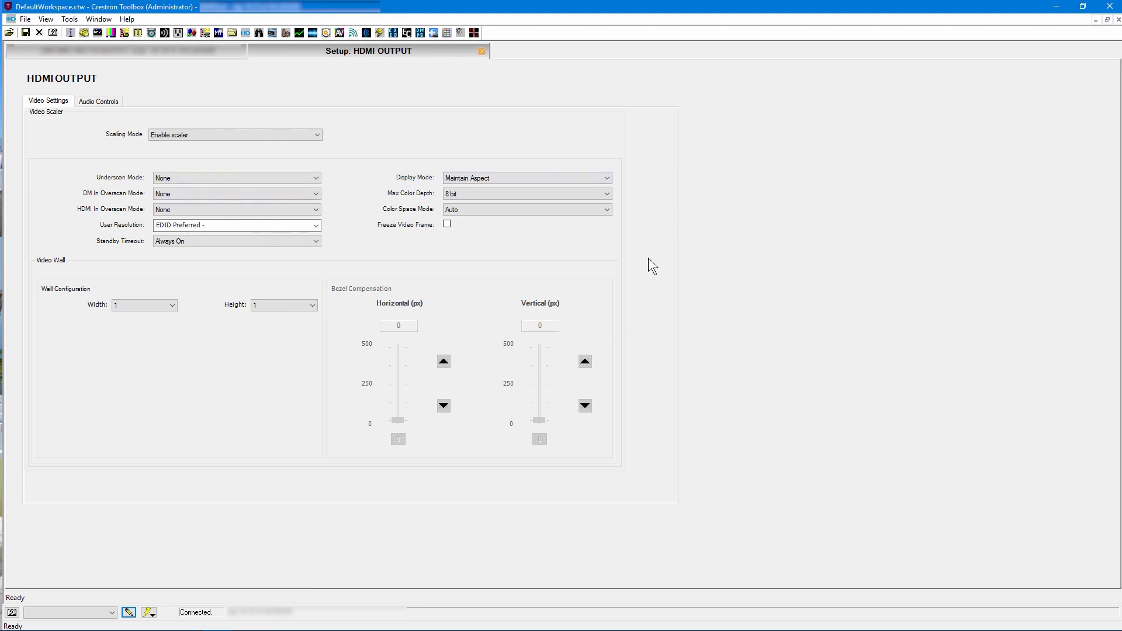
pyautogui.click(202, 136)
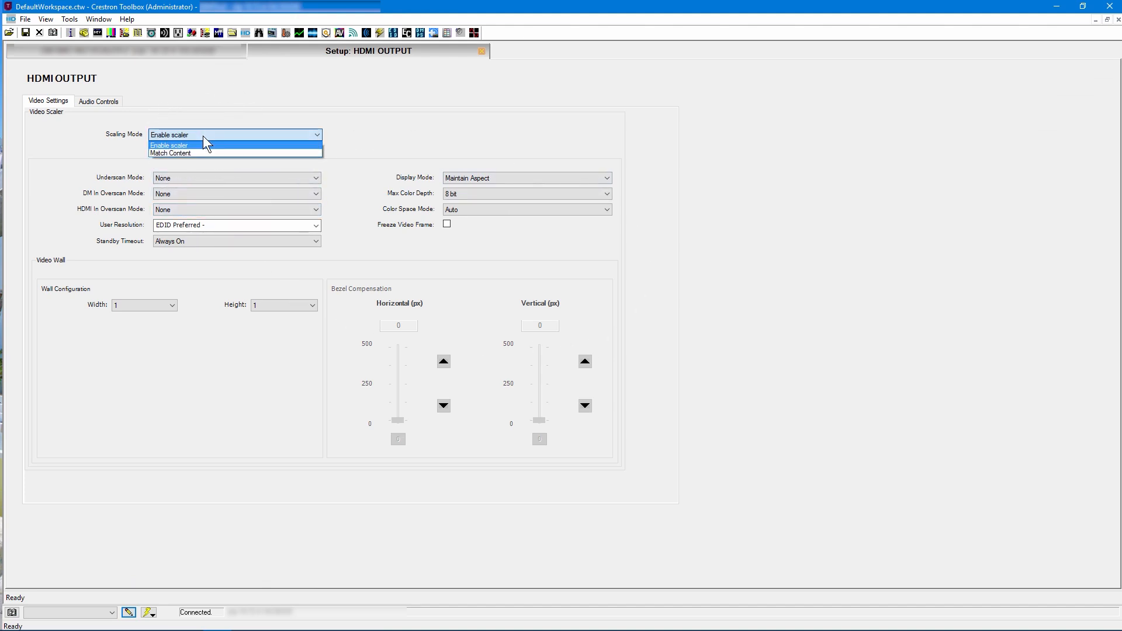
pyautogui.click(203, 137)
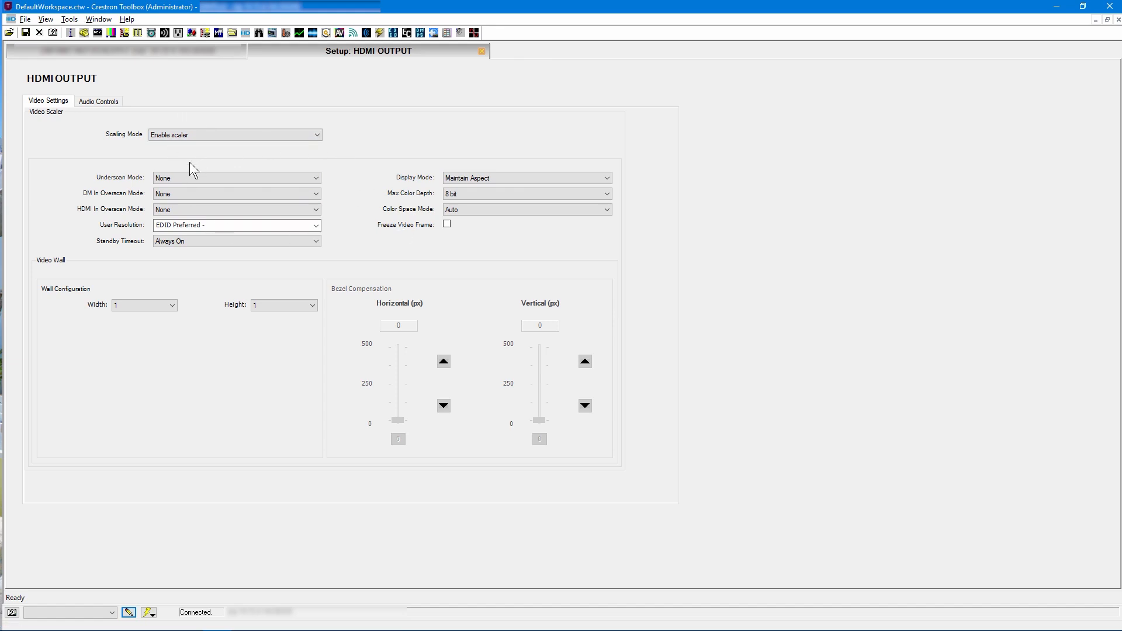
pyautogui.click(165, 180)
pyautogui.click(171, 191)
pyautogui.press('ctrl')
pyautogui.press('ctrl')
pyautogui.press('ctrl')
pyautogui.press('ctrl')
pyautogui.press('ctrl')
pyautogui.press('ctrl')
# Browse the user resolutions offered for the HDMI output, keeping EDID Preferred
pyautogui.click(225, 225)
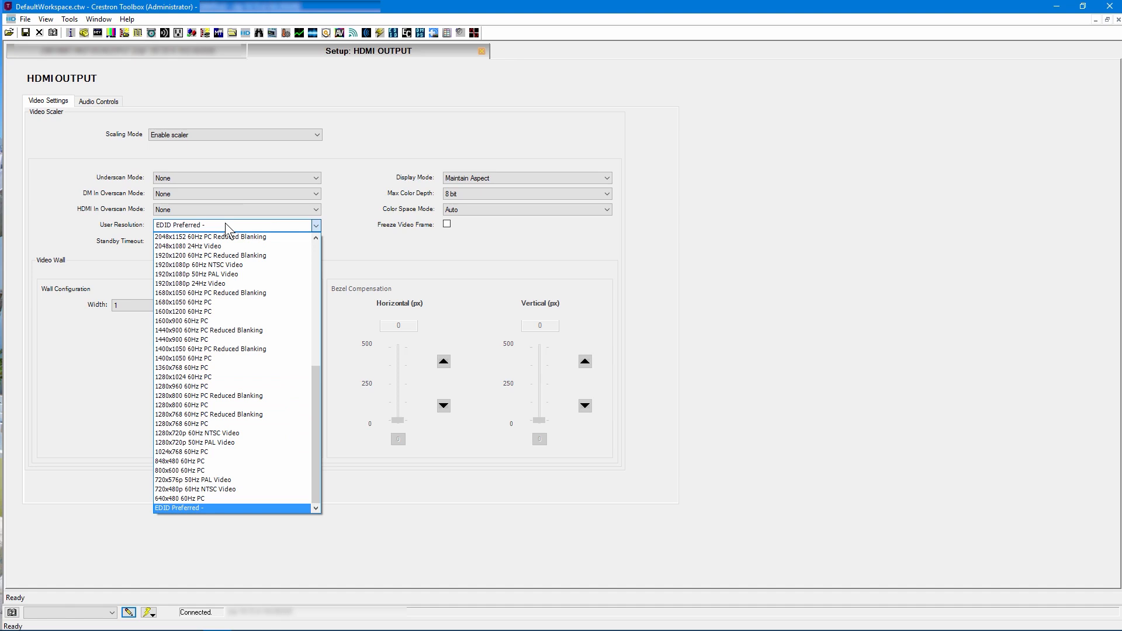
pyautogui.scroll(9, 216, 235)
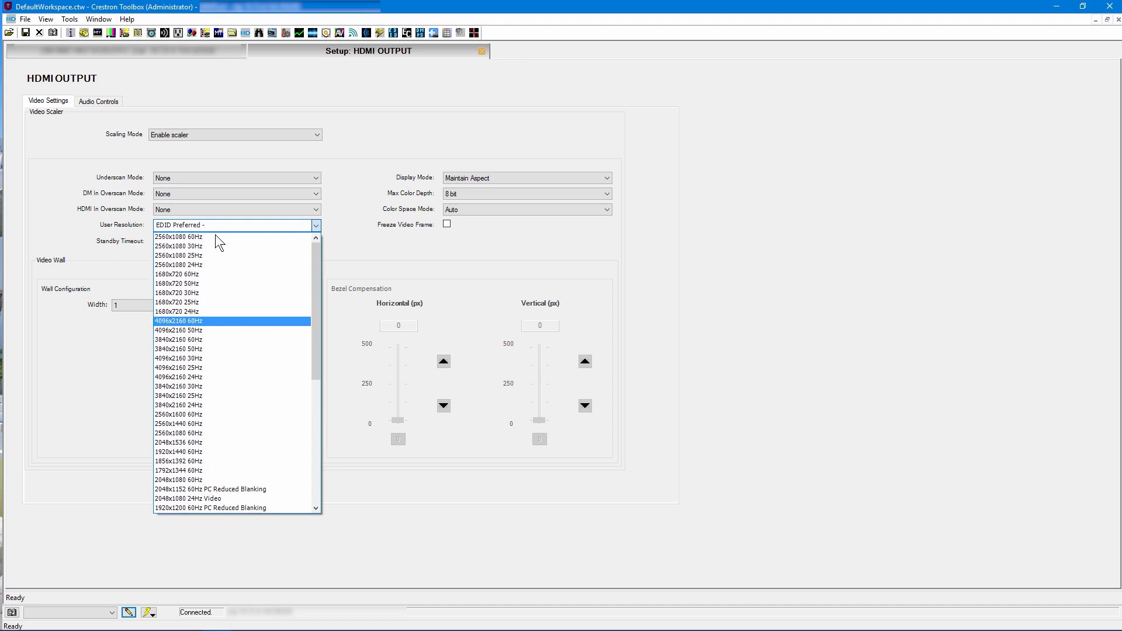
pyautogui.click(58, 366)
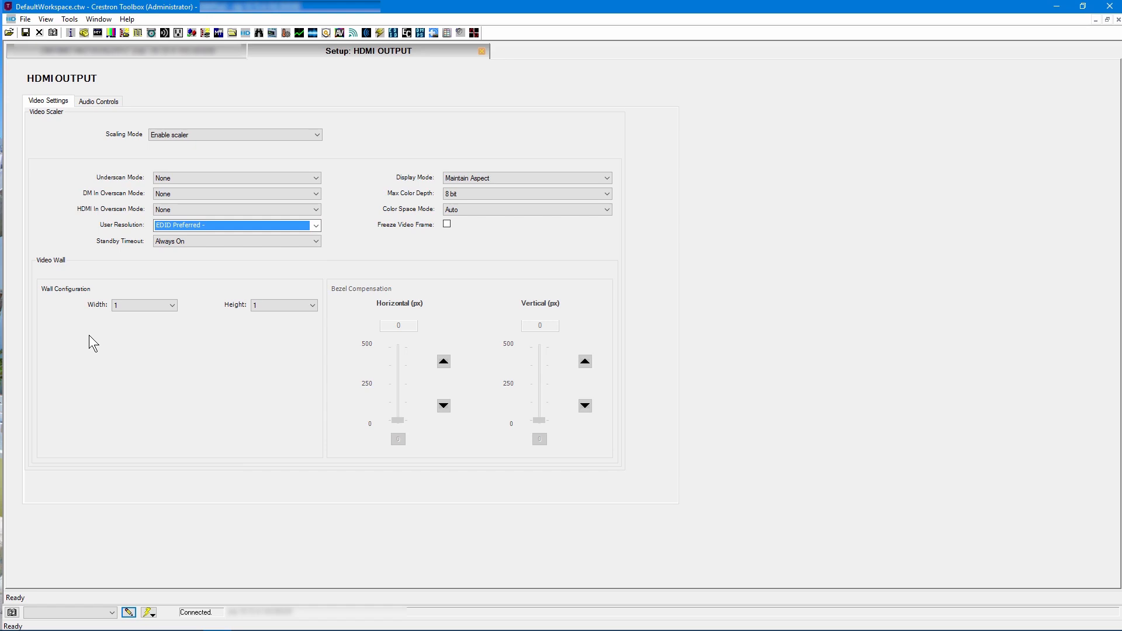
# Set the video wall configuration to a width of 8 and a height of 8
pyautogui.click(145, 305)
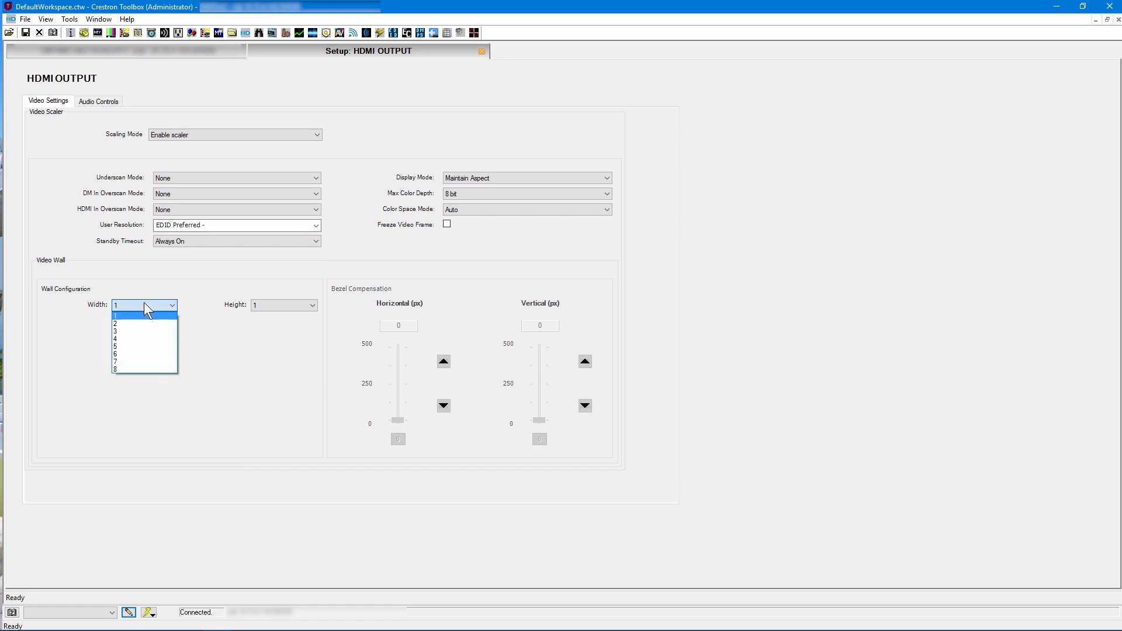
pyautogui.click(151, 371)
pyautogui.click(296, 305)
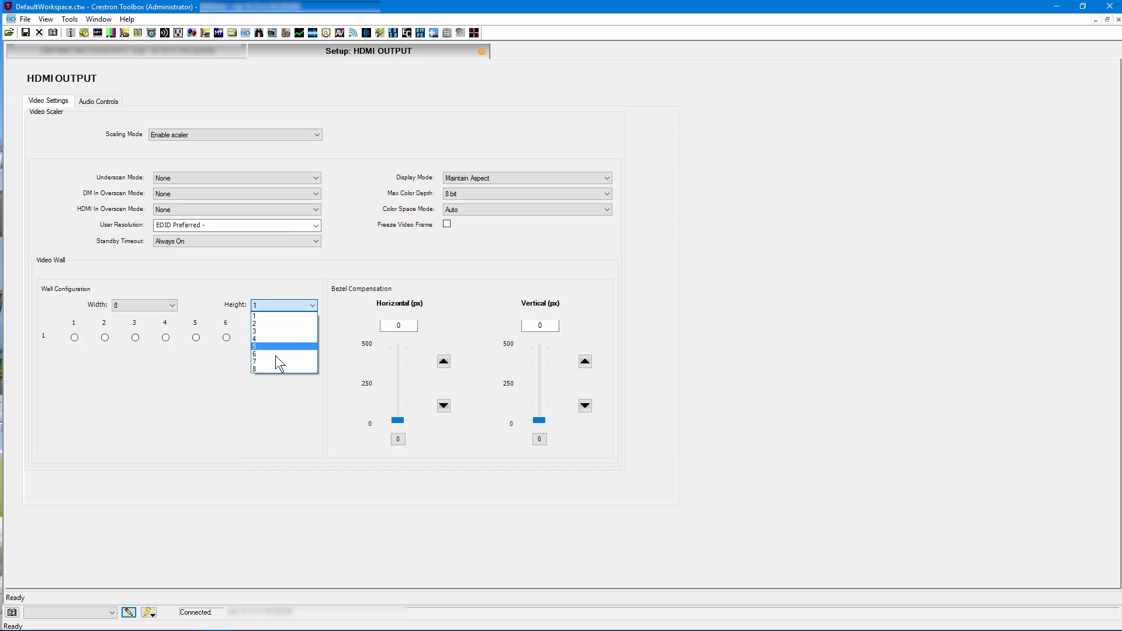
pyautogui.click(274, 369)
pyautogui.click(197, 390)
# Set the video wall width and height back to 1
pyautogui.click(148, 306)
pyautogui.click(149, 316)
pyautogui.click(293, 308)
pyautogui.click(289, 326)
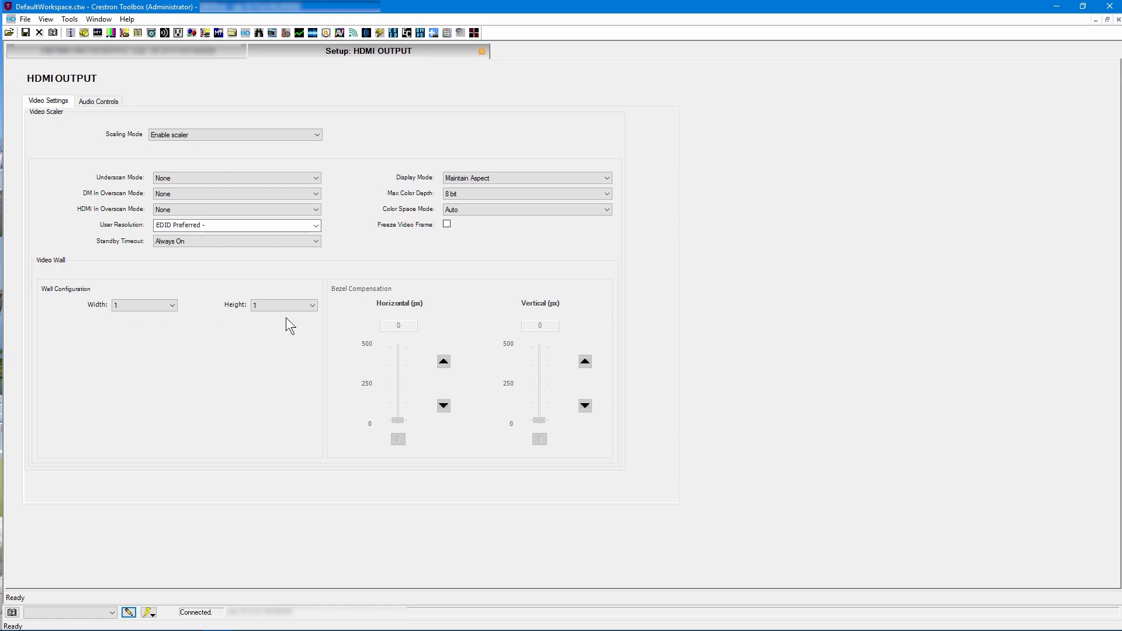
# Review the standby timeout options for the HDMI output, keeping Always On
pyautogui.press('ctrl')
pyautogui.press('ctrl')
pyautogui.press('ctrl')
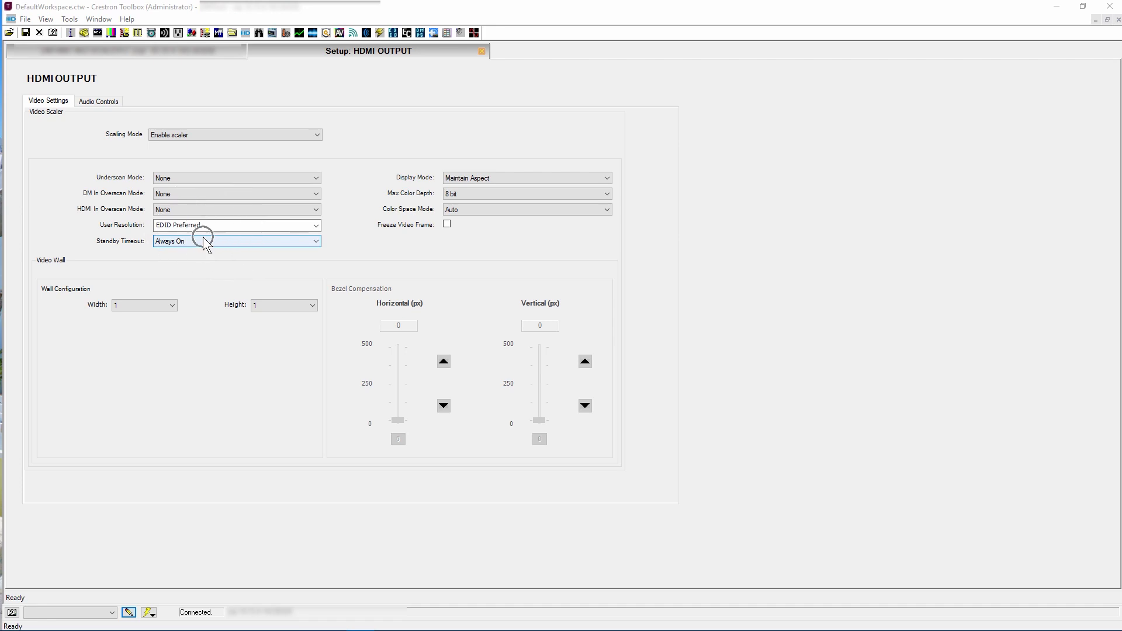
pyautogui.click(202, 241)
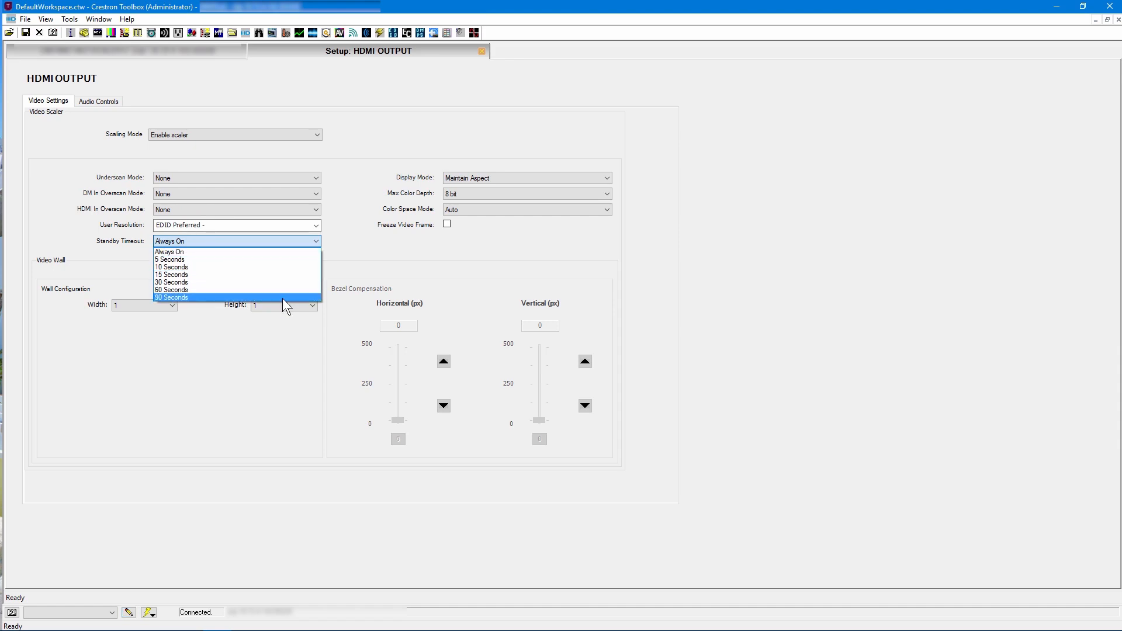
pyautogui.click(710, 296)
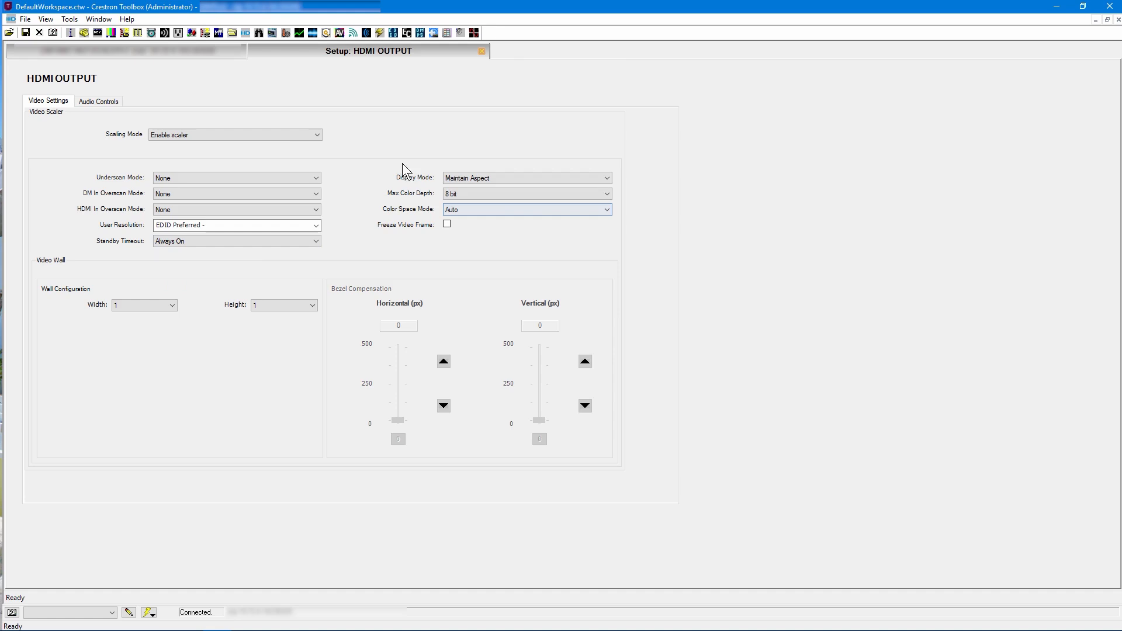
# Check the HDMI output's audio controls, and close the receiver to return to the switcher overview
pyautogui.click(98, 101)
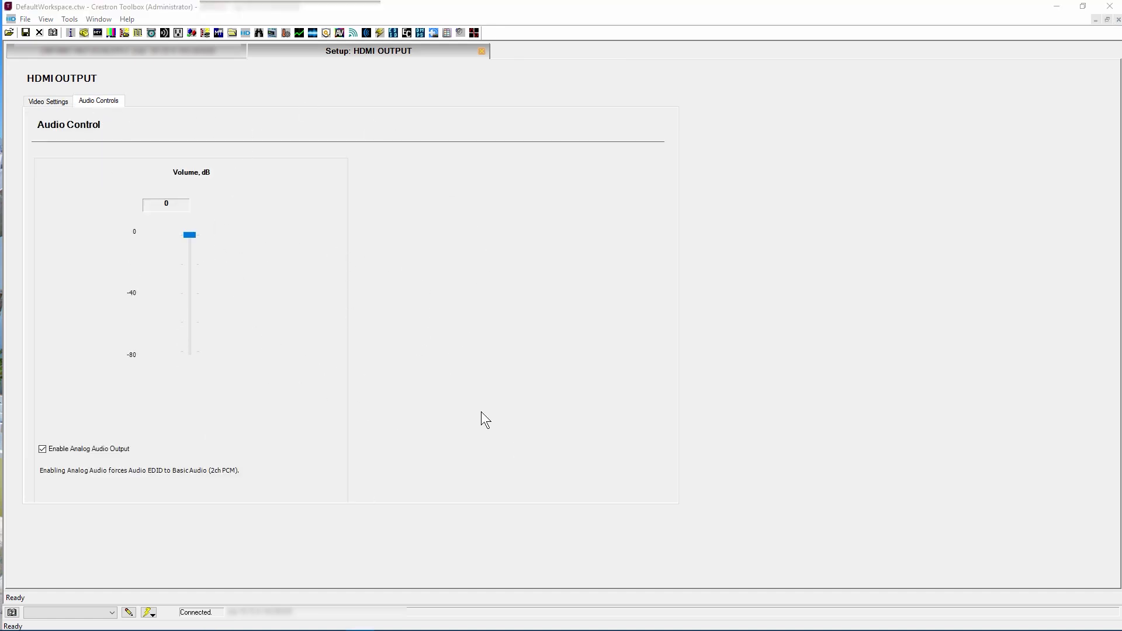
pyautogui.click(482, 51)
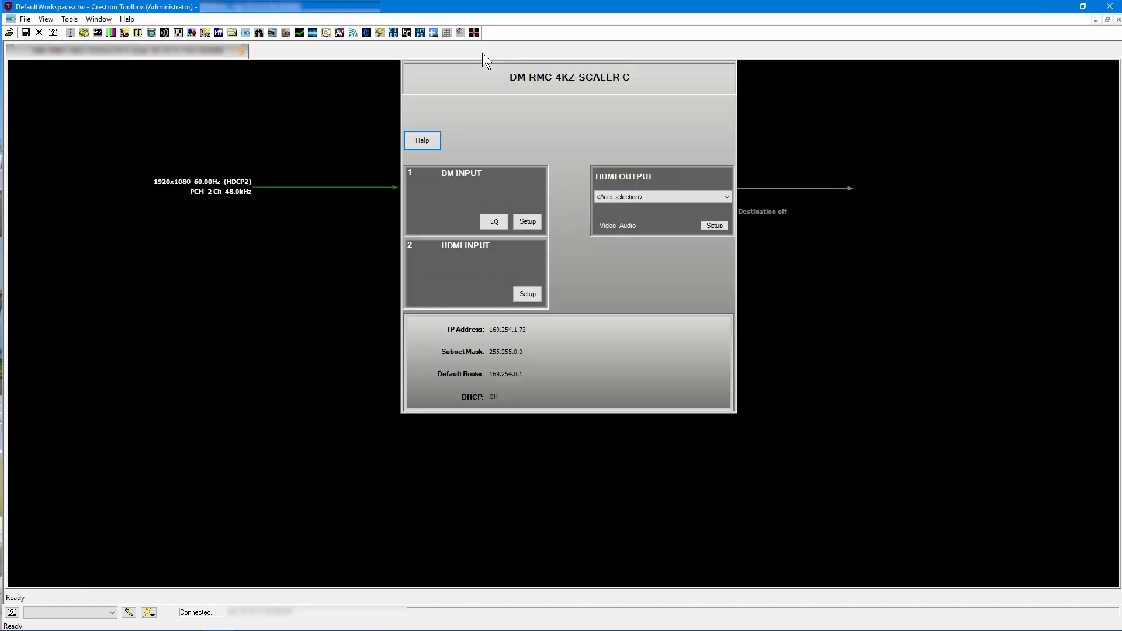
pyautogui.click(237, 52)
pyautogui.click(707, 145)
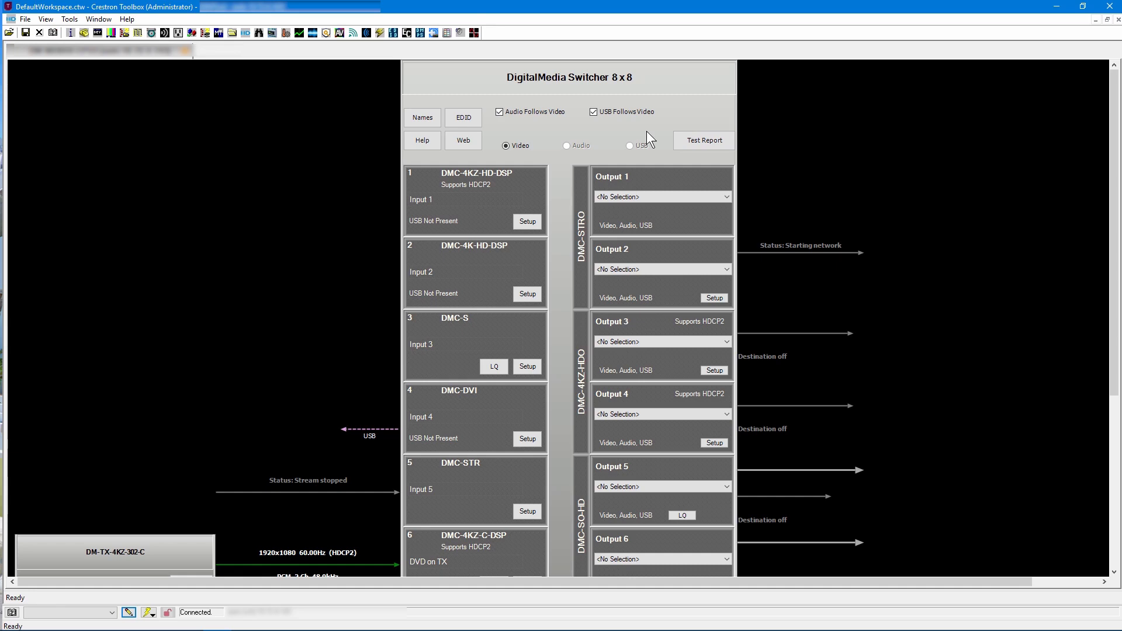
# Review the display names of the switcher's inputs and outputs, and close the names editor
pyautogui.click(433, 124)
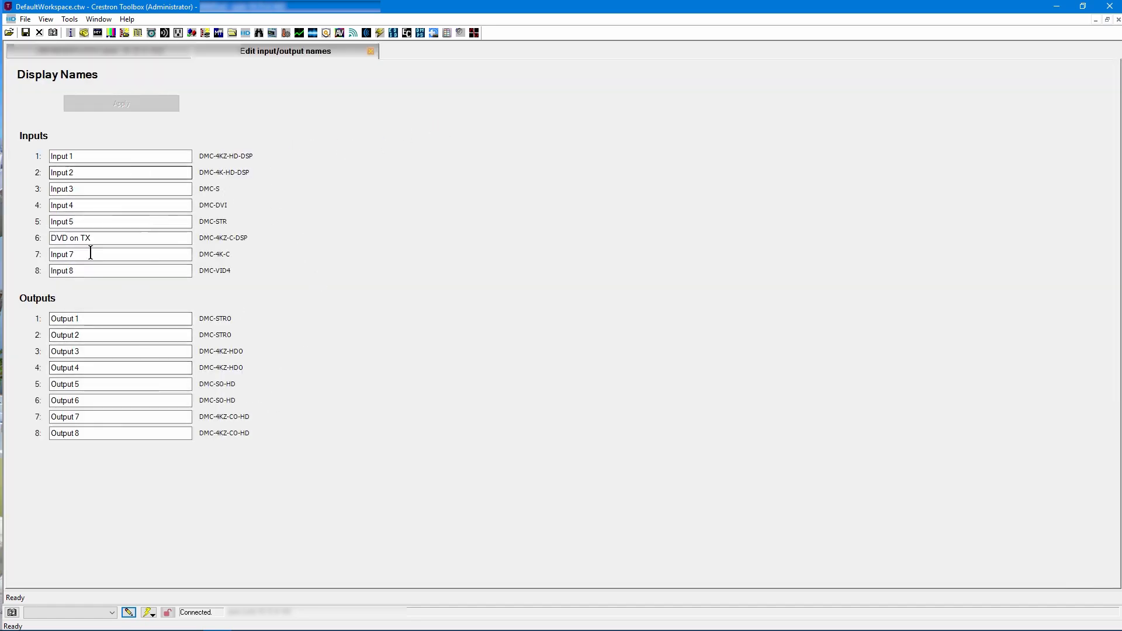
pyautogui.click(370, 52)
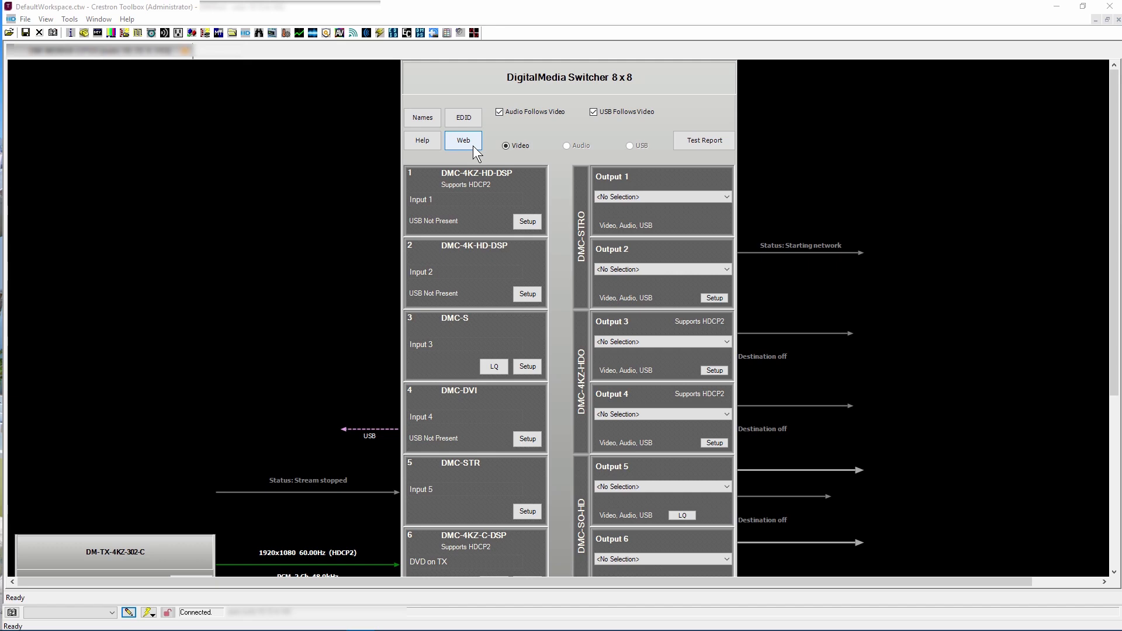
# Send the 01 DM default EDID to the VESA inputs, and close the EDID dialog
pyautogui.click(471, 122)
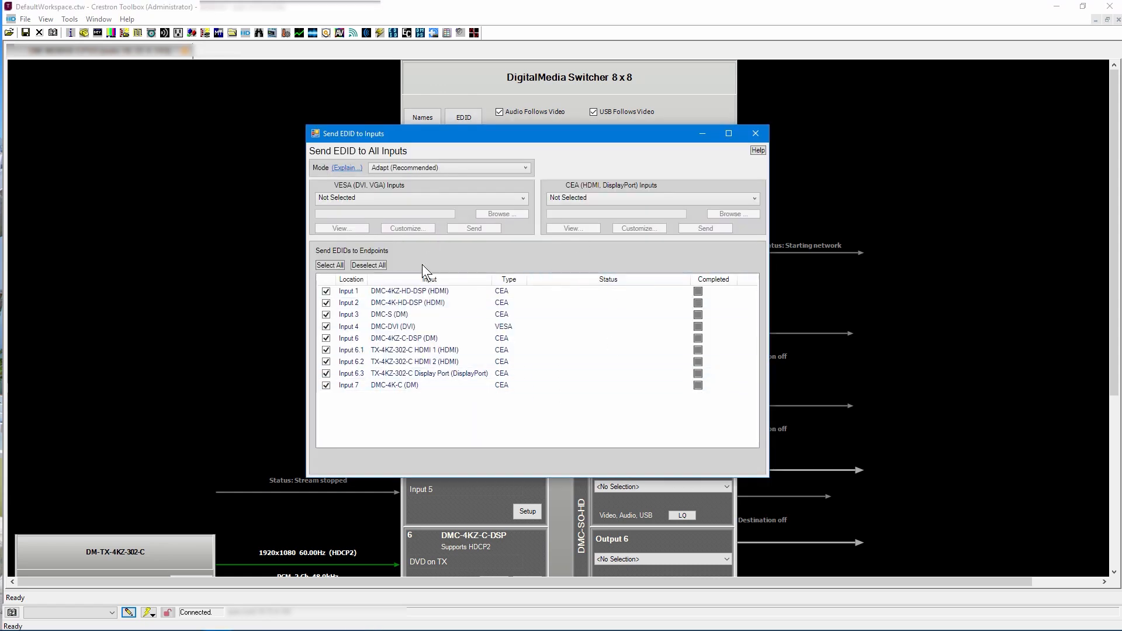
pyautogui.click(482, 198)
pyautogui.click(474, 220)
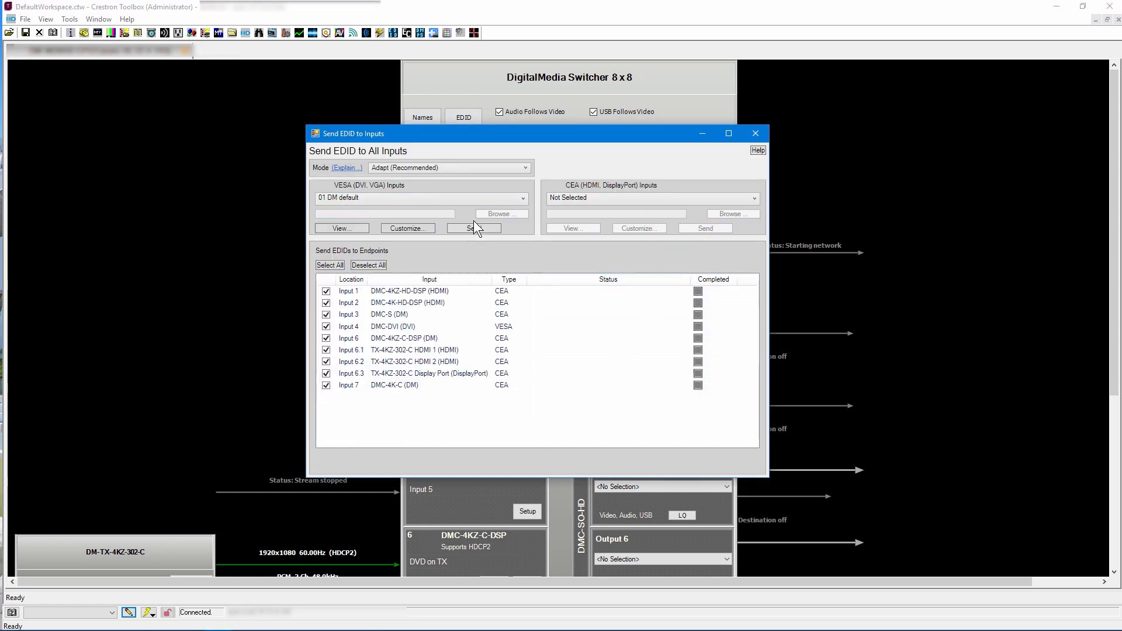
pyautogui.click(474, 228)
pyautogui.click(755, 134)
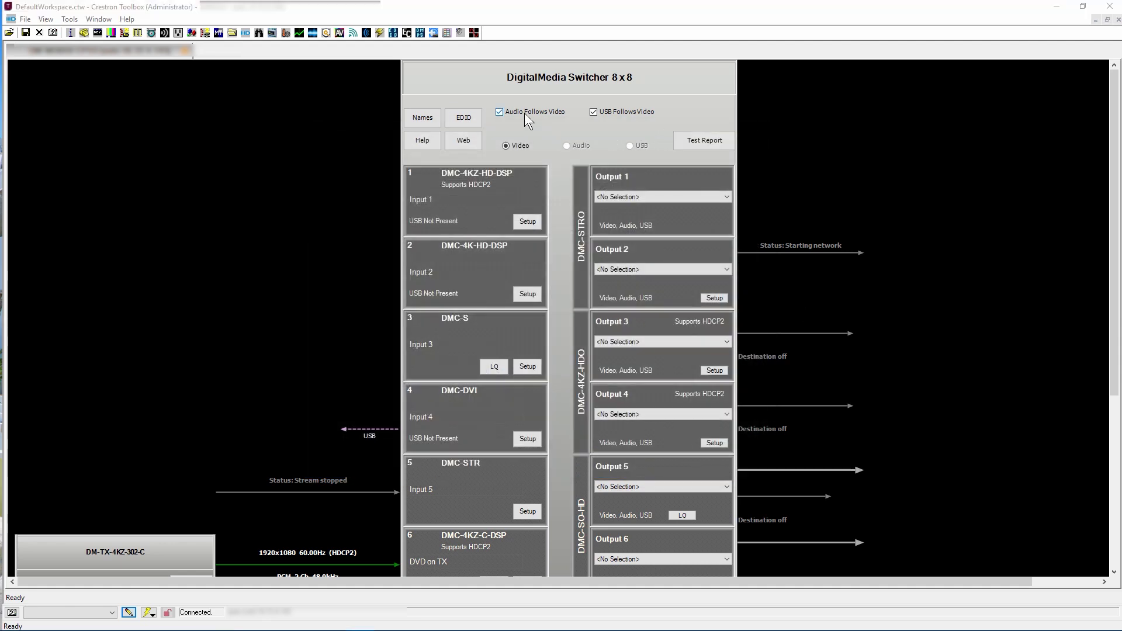
# Disable USB Follows Video to view the separate USB routing, and re-enable it
pyautogui.press('ctrl')
pyautogui.click(629, 114)
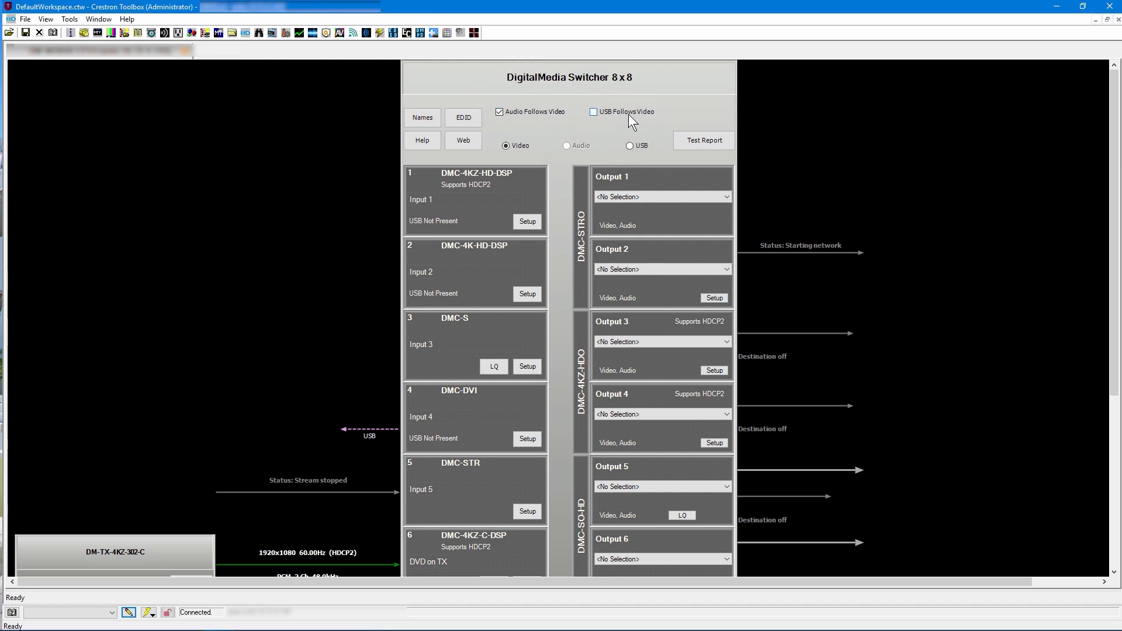
pyautogui.click(631, 146)
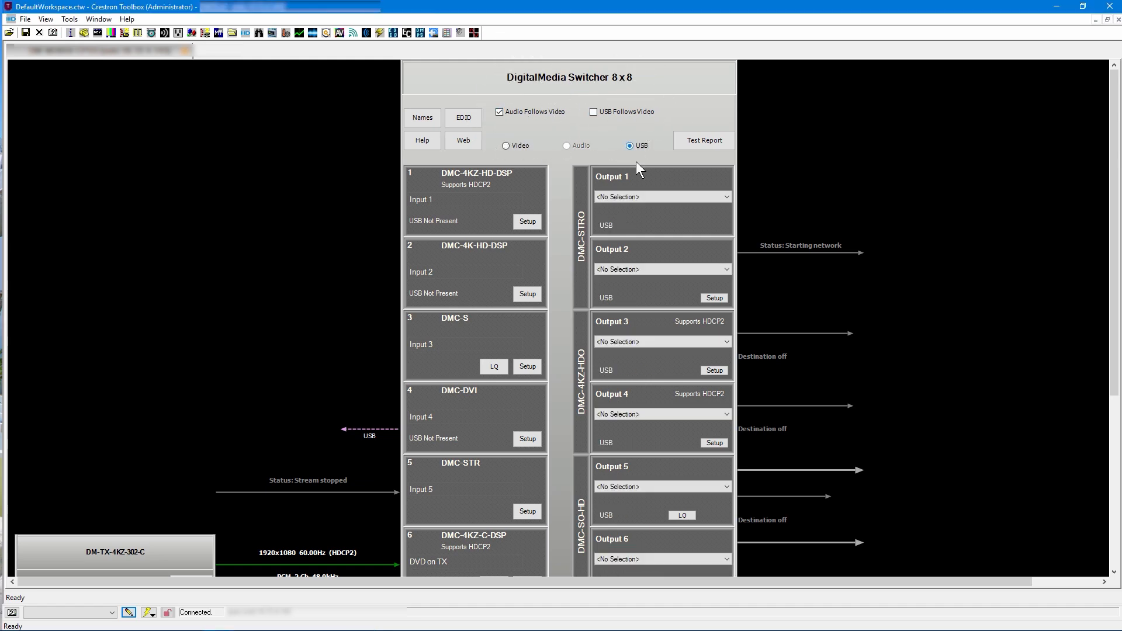
pyautogui.click(613, 115)
# Disable Audio Follows Video to view the separate audio routing, and re-enable it
pyautogui.click(543, 112)
pyautogui.click(581, 146)
pyautogui.click(535, 113)
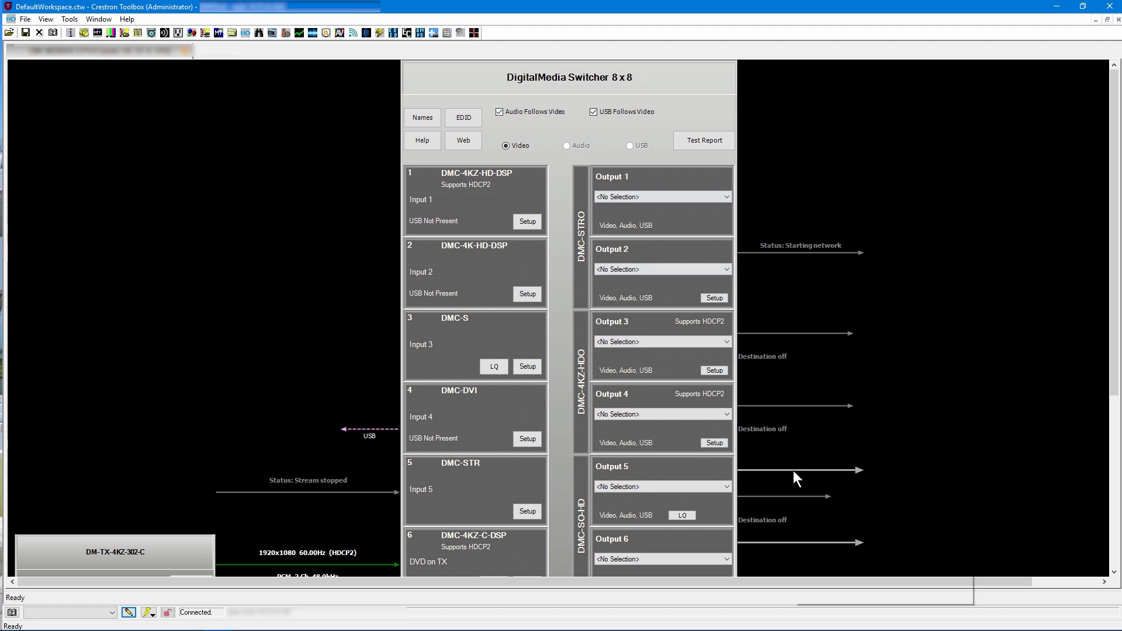
# Inspect the video and audio signal details on the connection from the DM-TX-4KZ-302-C transmitter to input 6
pyautogui.moveTo(793, 471)
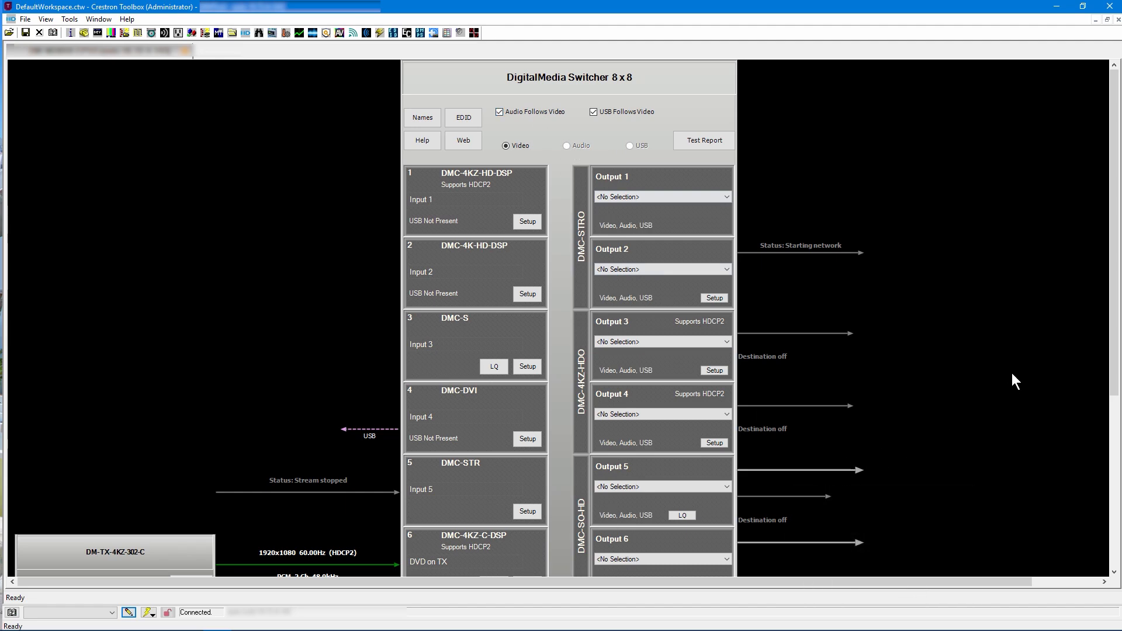
pyautogui.scroll(-2, 889, 292)
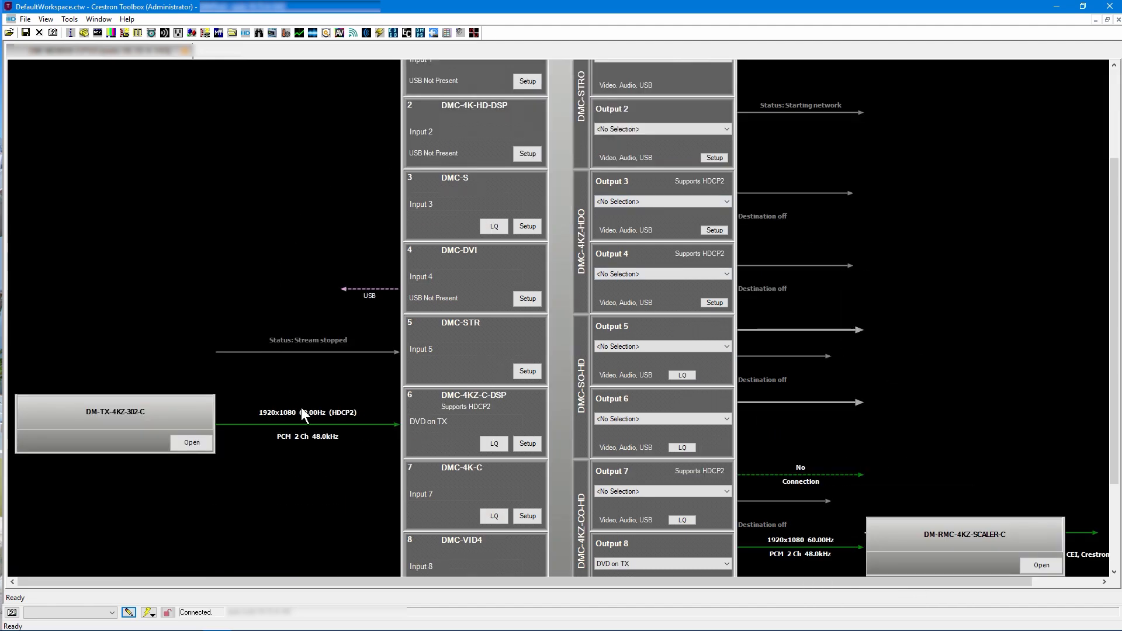
pyautogui.click(312, 432)
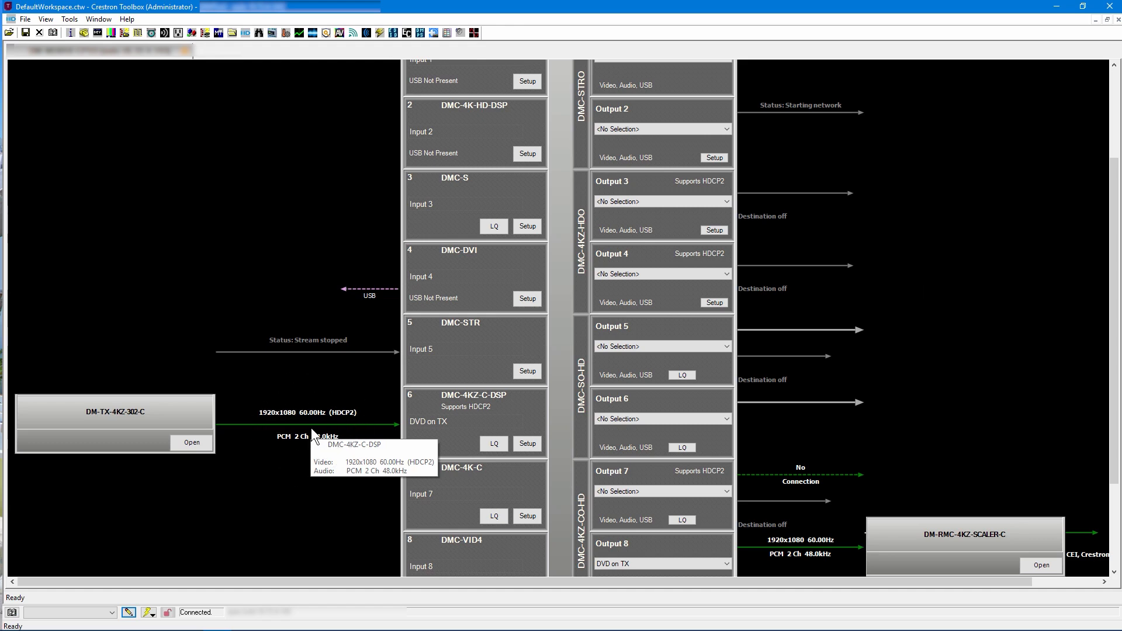
pyautogui.scroll(3, 315, 373)
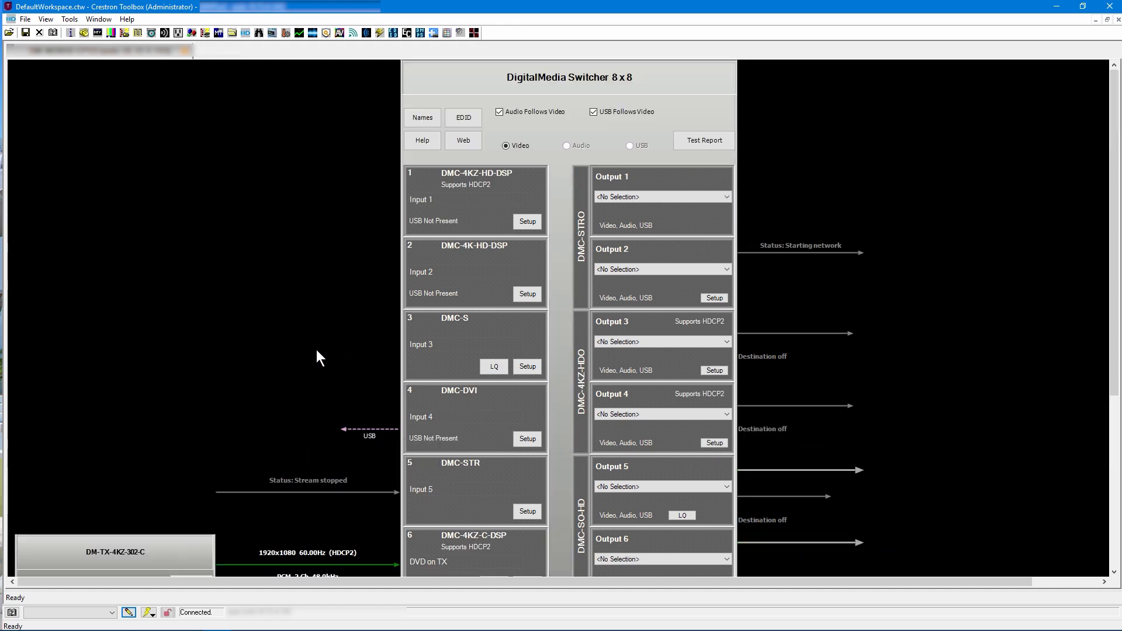
# Open the DMTool help and read through the Color Key topic explaining the connection arrow colors
pyautogui.click(419, 146)
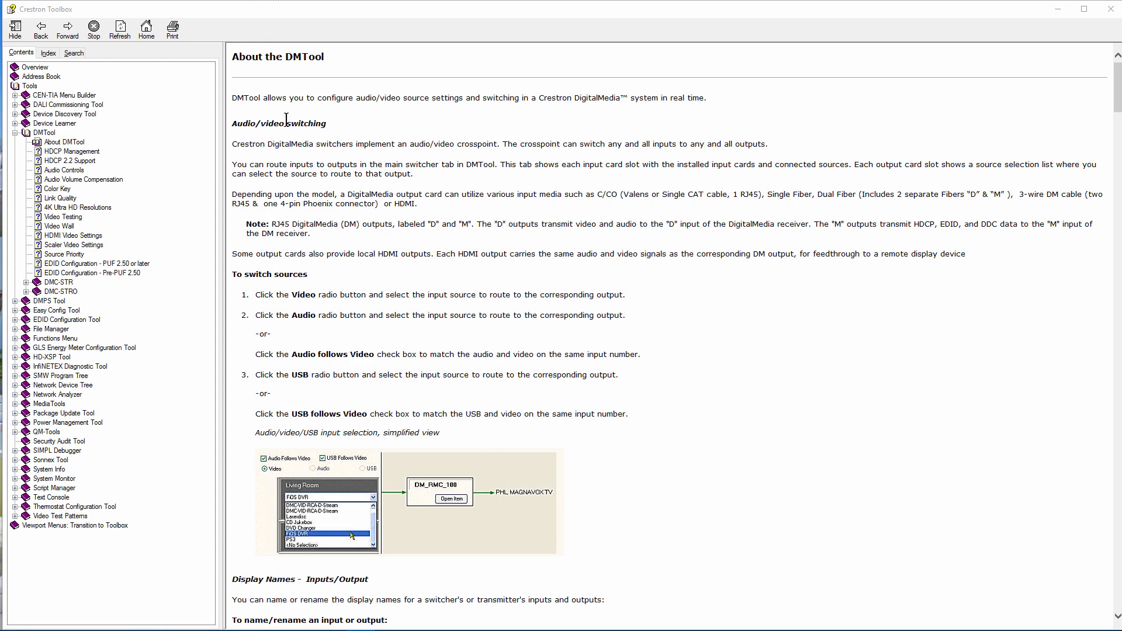
pyautogui.click(63, 189)
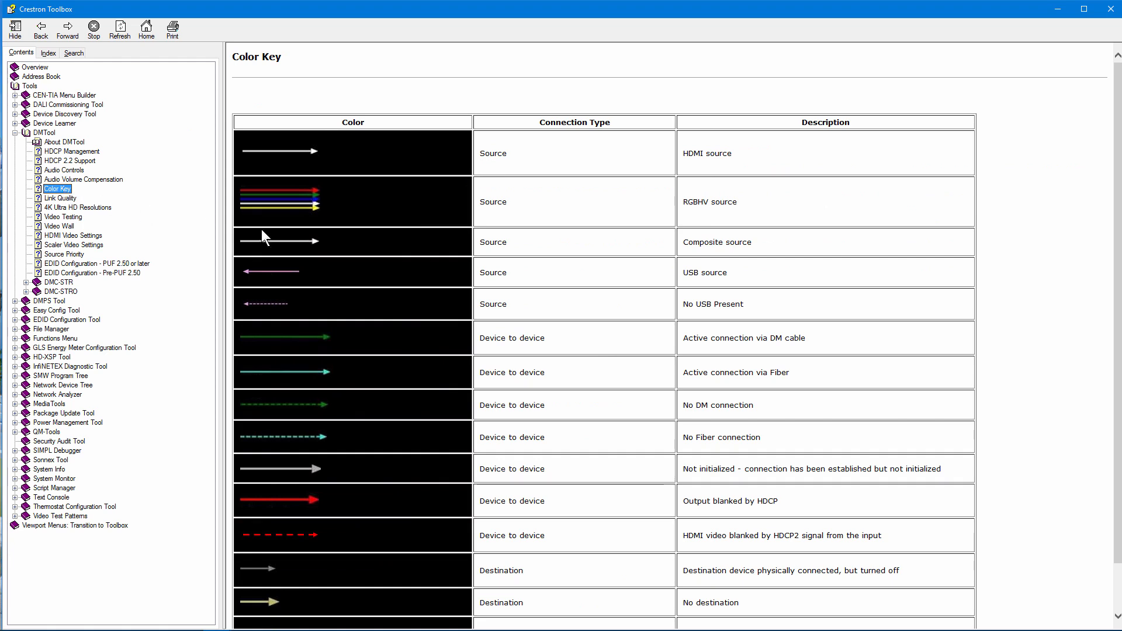
pyautogui.click(296, 342)
pyautogui.click(296, 342)
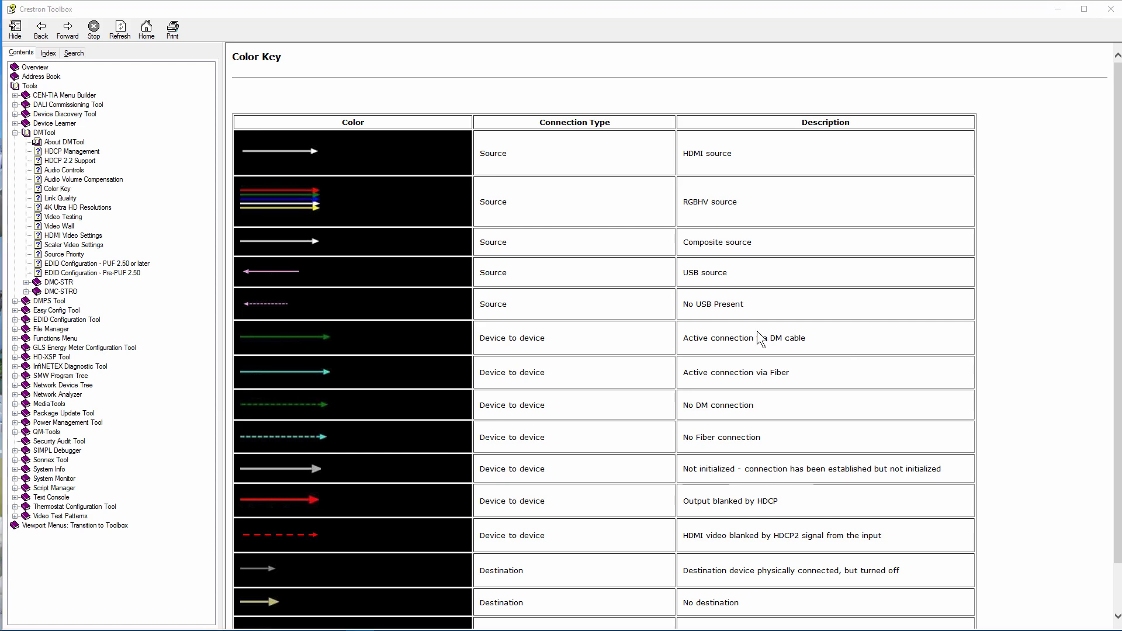
pyautogui.scroll(-2, 845, 358)
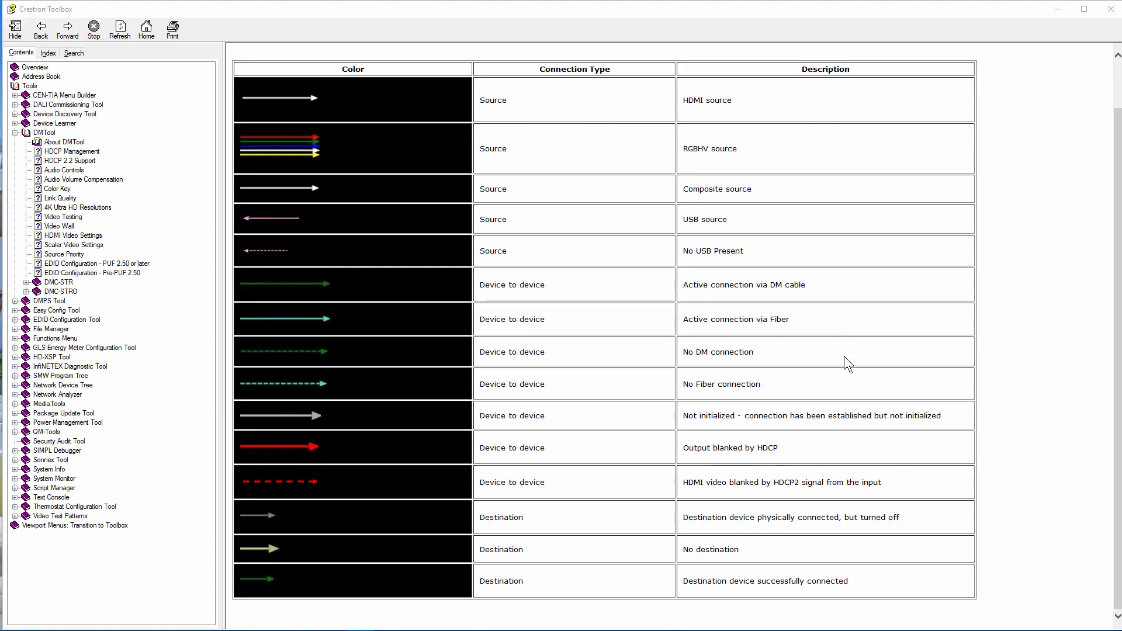